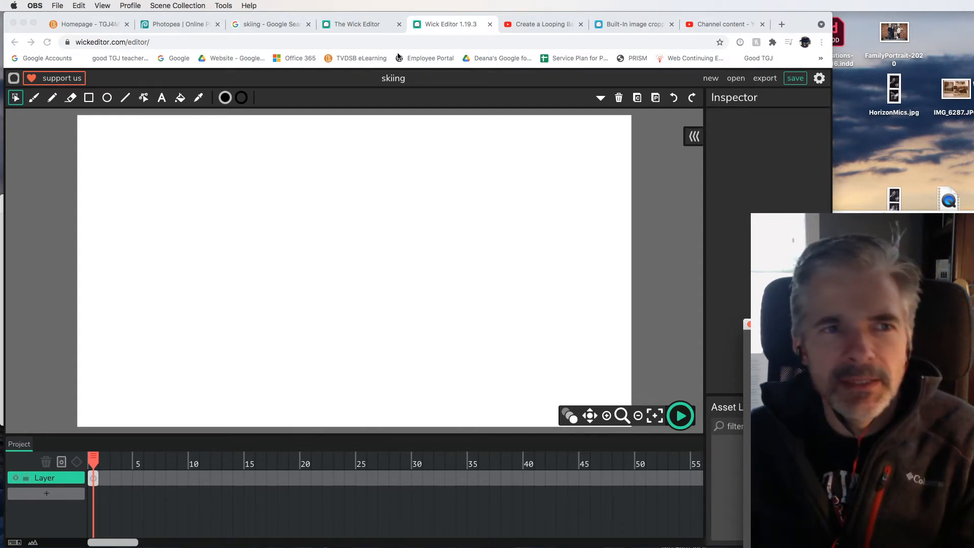
# Switch to the skier cut-out in Photopea and delete its Background layer, leaving only the skier's layer.
pyautogui.click(261, 23)
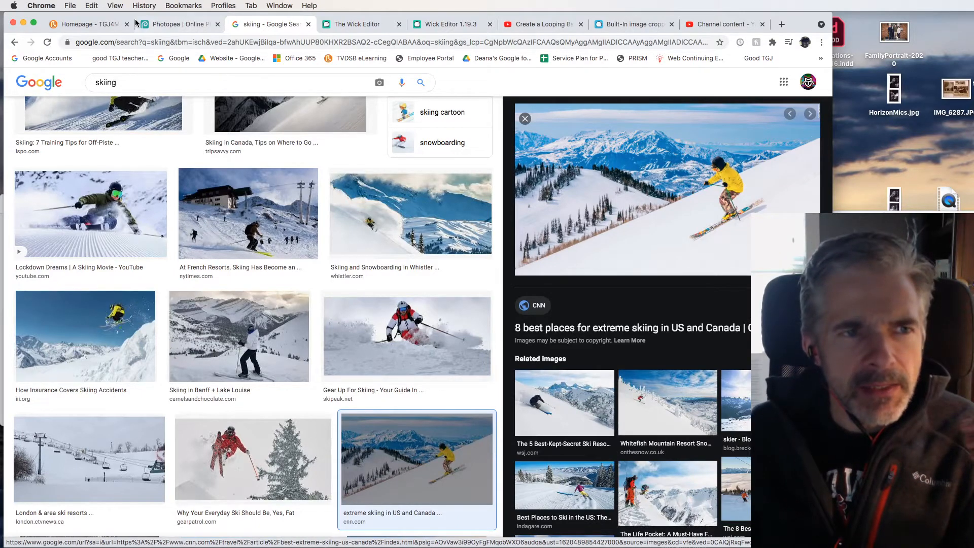
pyautogui.click(169, 26)
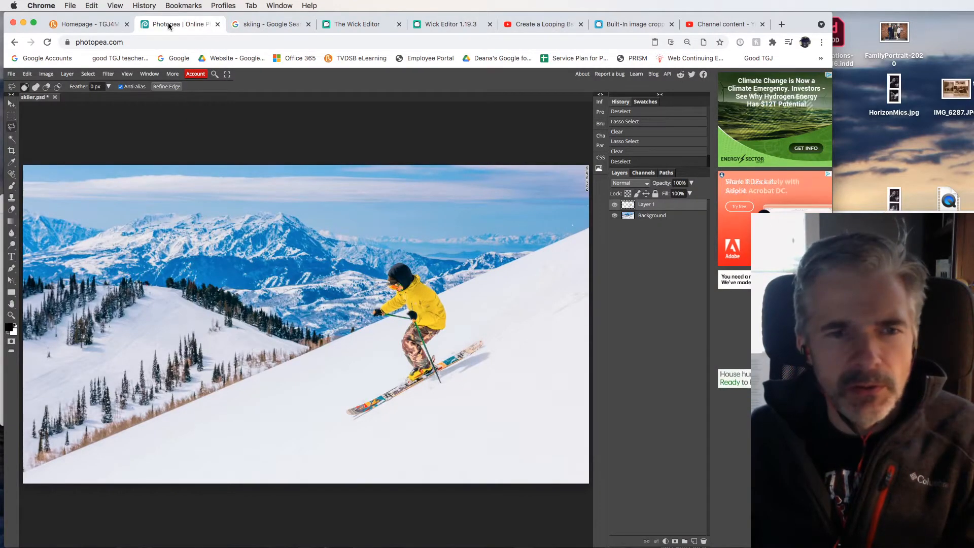
pyautogui.scroll(-1, 574, 163)
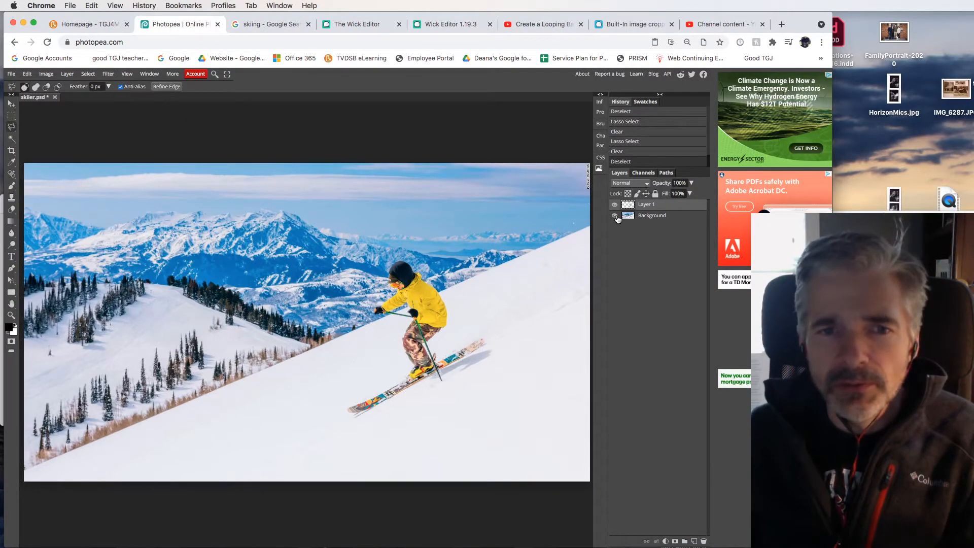
pyautogui.click(615, 217)
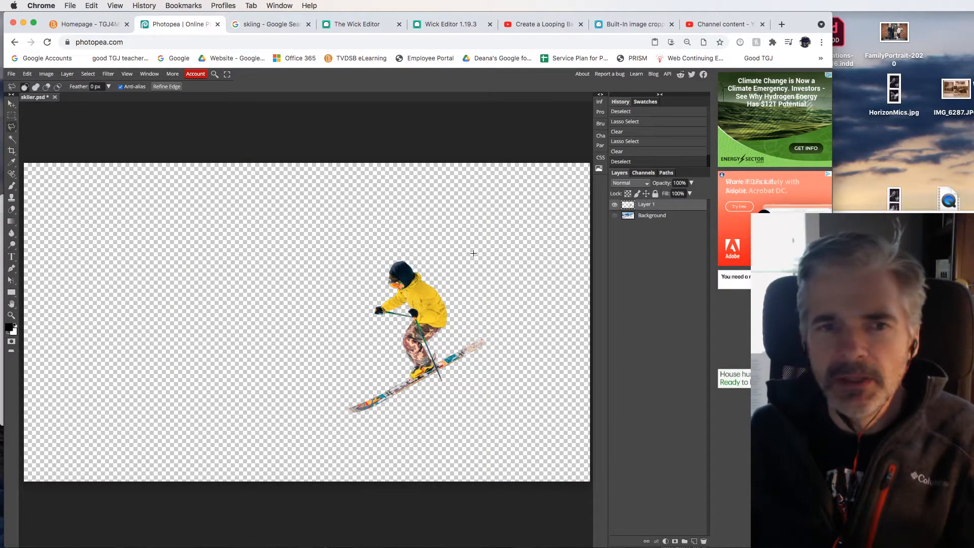
pyautogui.hscroll(3, 490, 244)
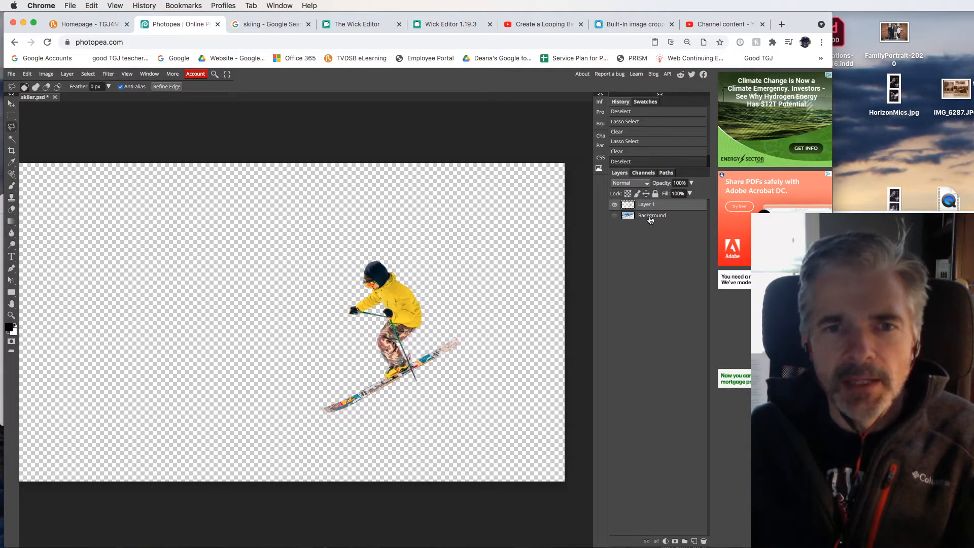
pyautogui.click(651, 217)
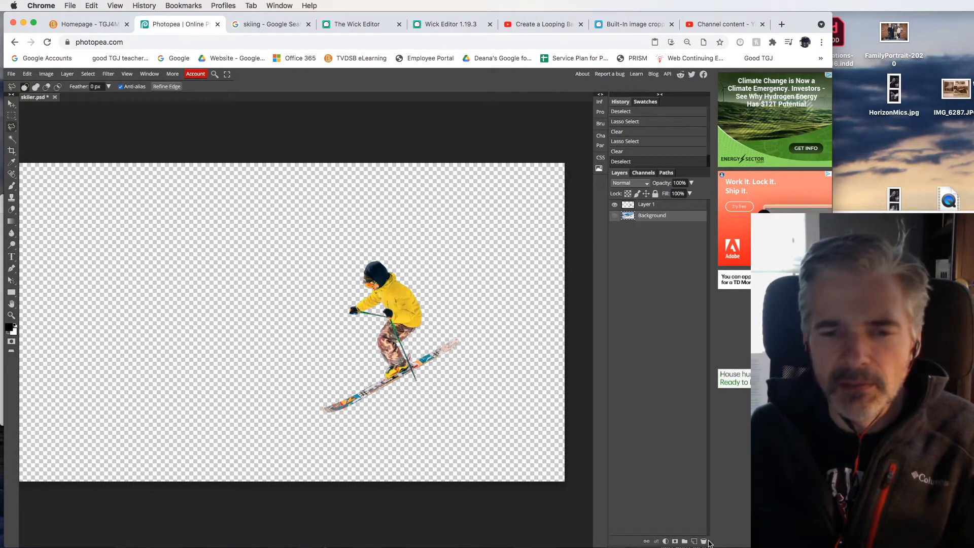
pyautogui.click(704, 542)
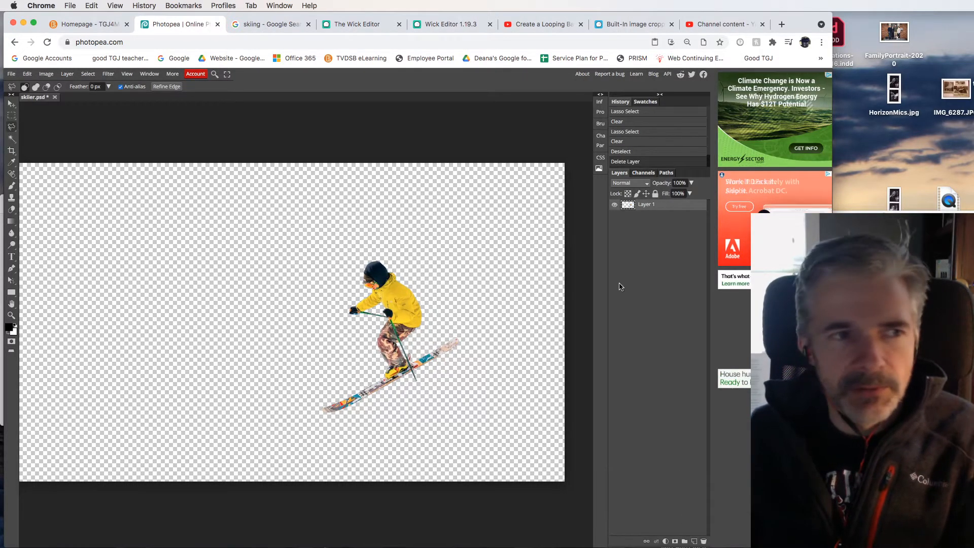
# Crop the canvas closely around the skier, to about 451 by 496 px.
pyautogui.click(10, 151)
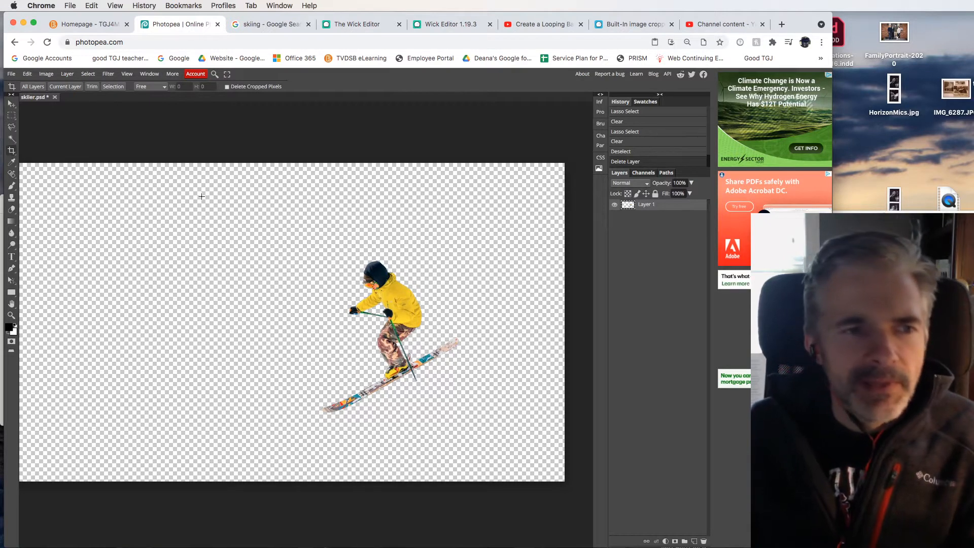
pyautogui.moveTo(309, 246); pyautogui.dragTo(467, 421)
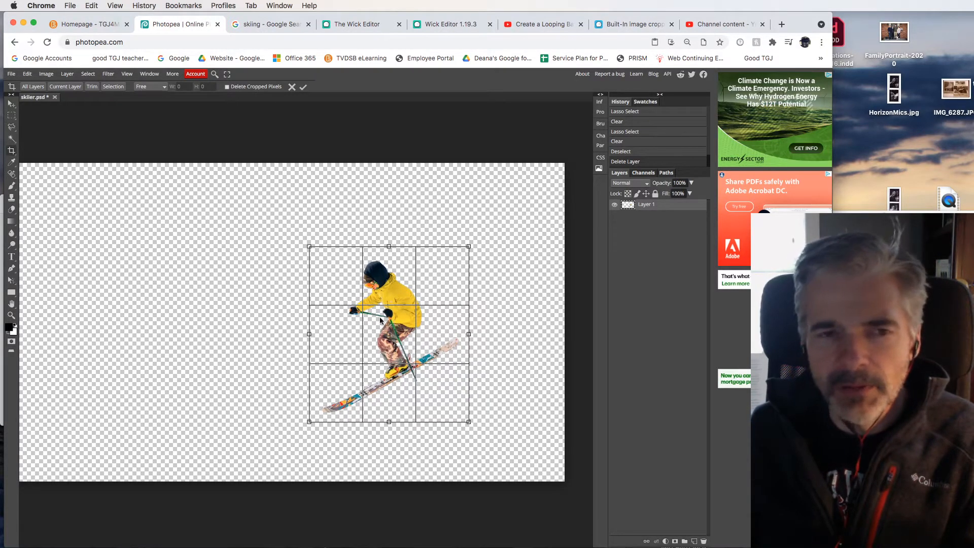
pyautogui.press('Return')
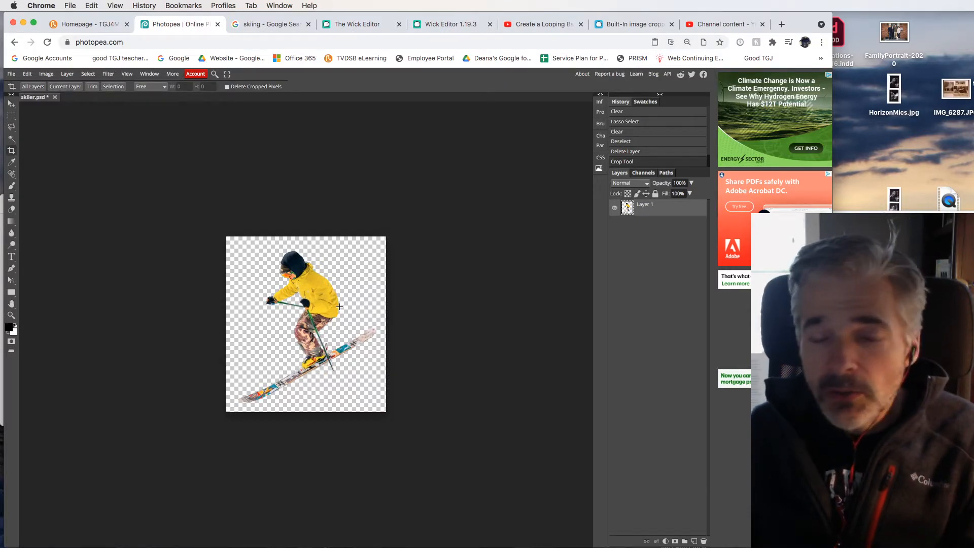
# Export the cropped skier as a PNG at 78% quality and save the file.
pyautogui.click(11, 73)
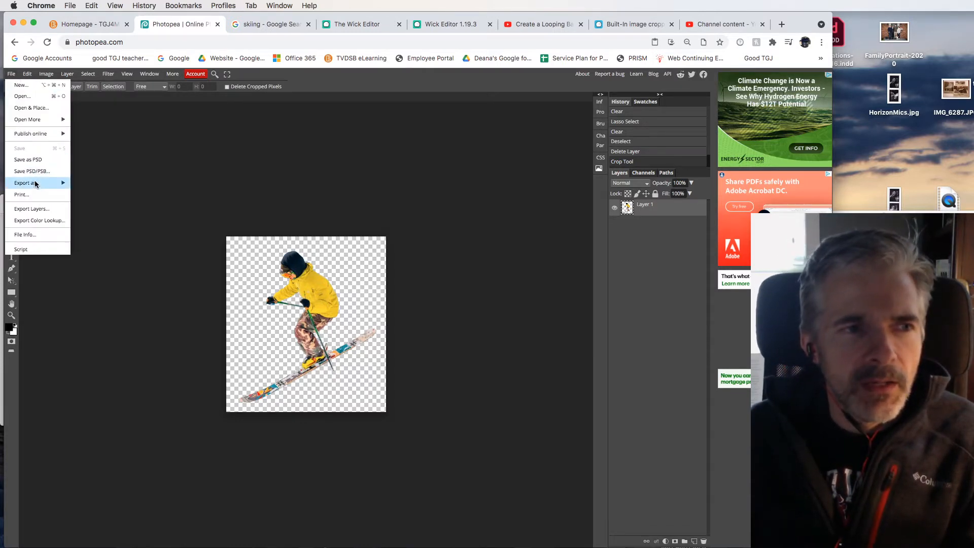
pyautogui.moveTo(36, 184)
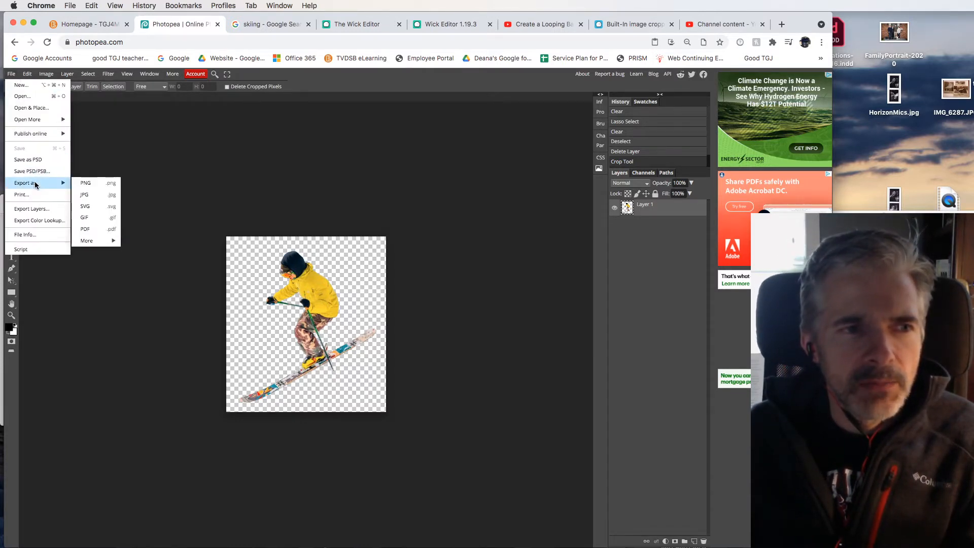
pyautogui.click(90, 184)
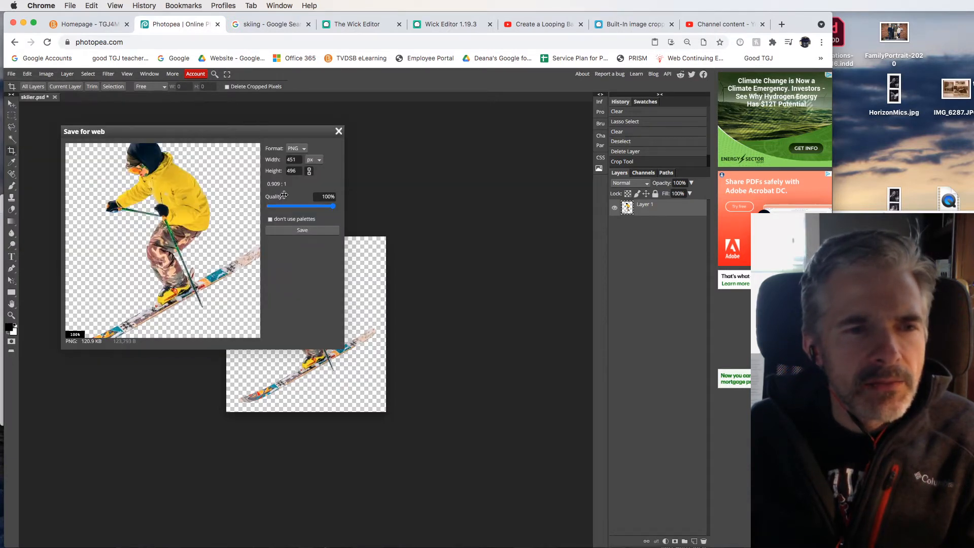
pyautogui.moveTo(334, 207); pyautogui.dragTo(318, 208)
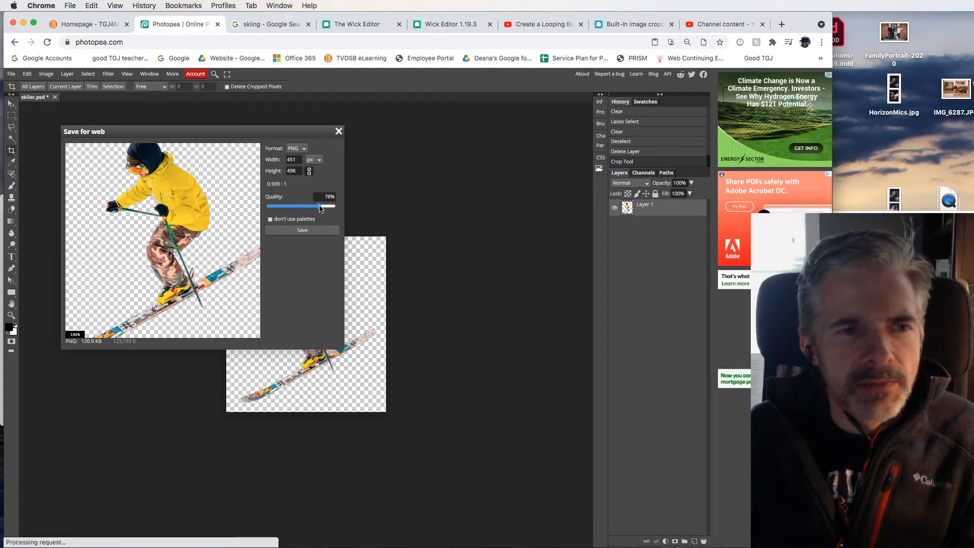
pyautogui.click(305, 151)
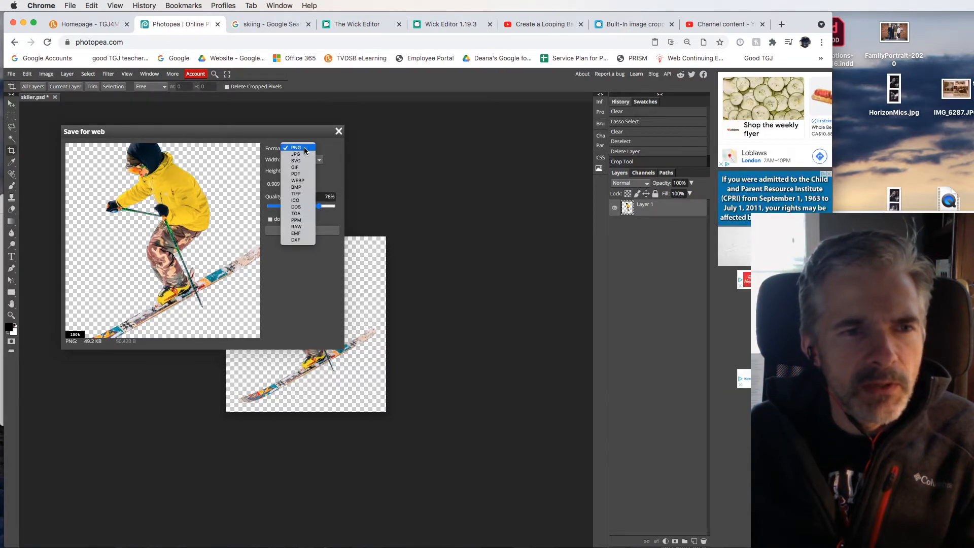
pyautogui.click(305, 148)
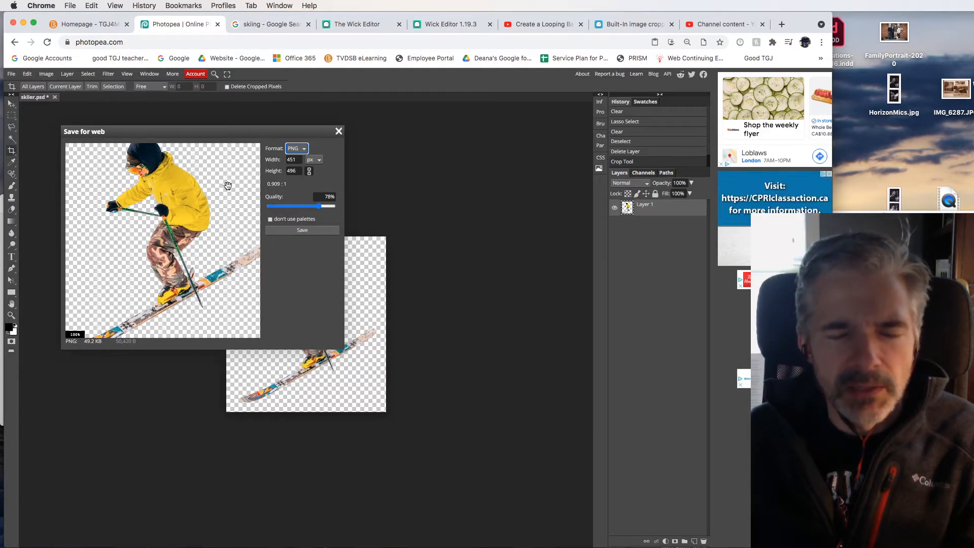
pyautogui.click(302, 231)
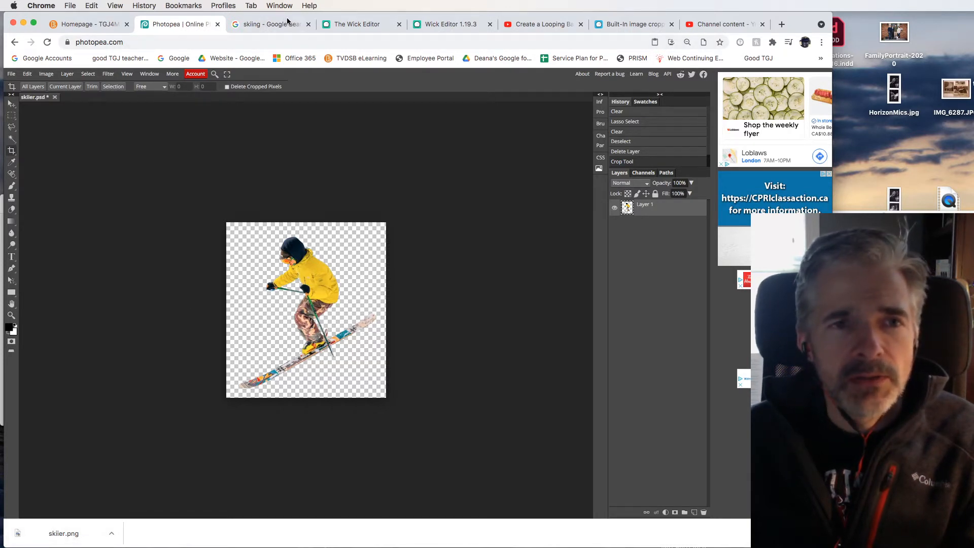
# Switch to the Wick Editor skiing project and choose light blue 9AC7FF as its background color in the project settings.
pyautogui.click(449, 23)
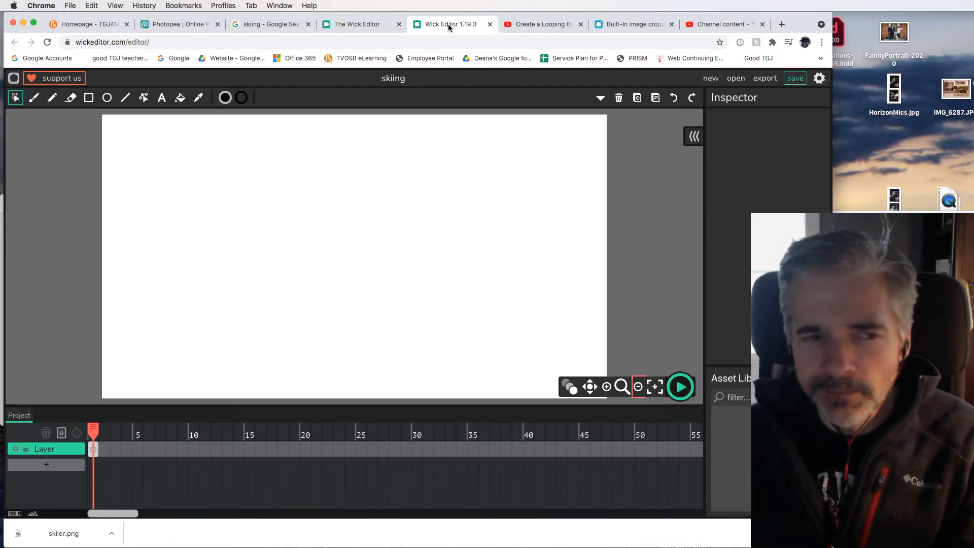
pyautogui.click(819, 78)
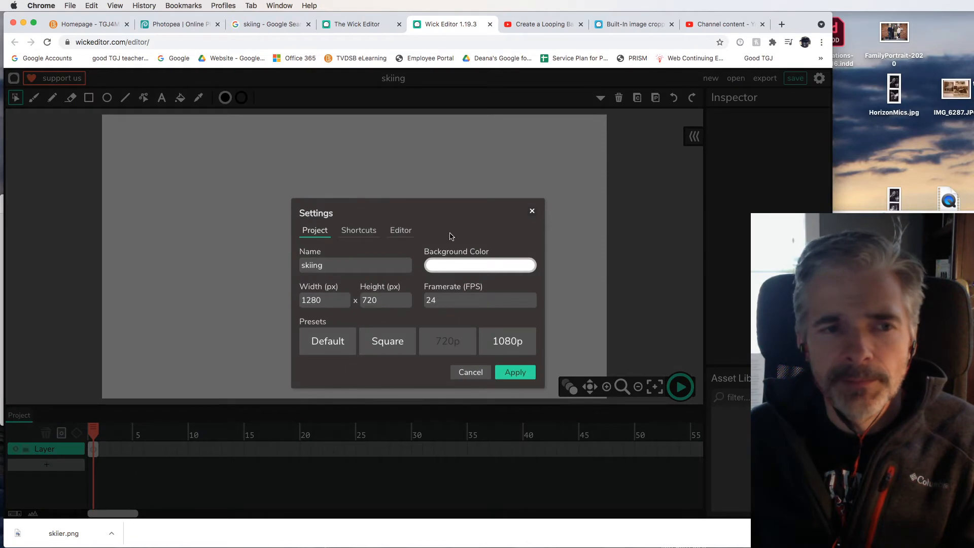
pyautogui.moveTo(323, 265); pyautogui.dragTo(282, 265)
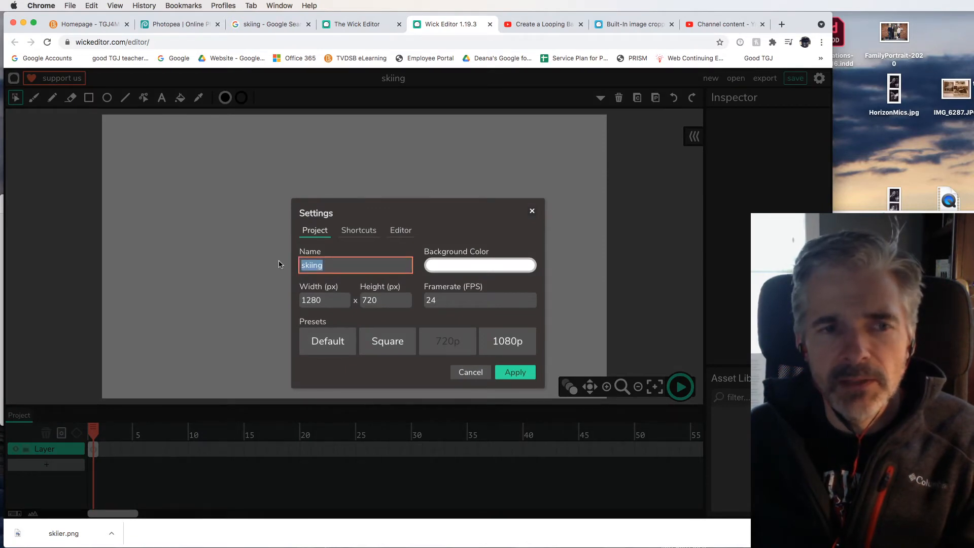
pyautogui.click(451, 268)
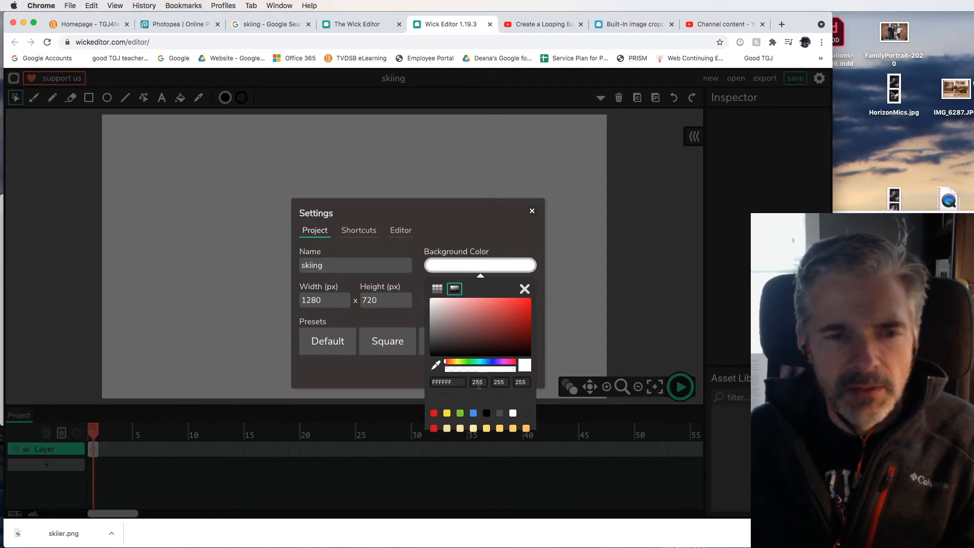
pyautogui.click(474, 413)
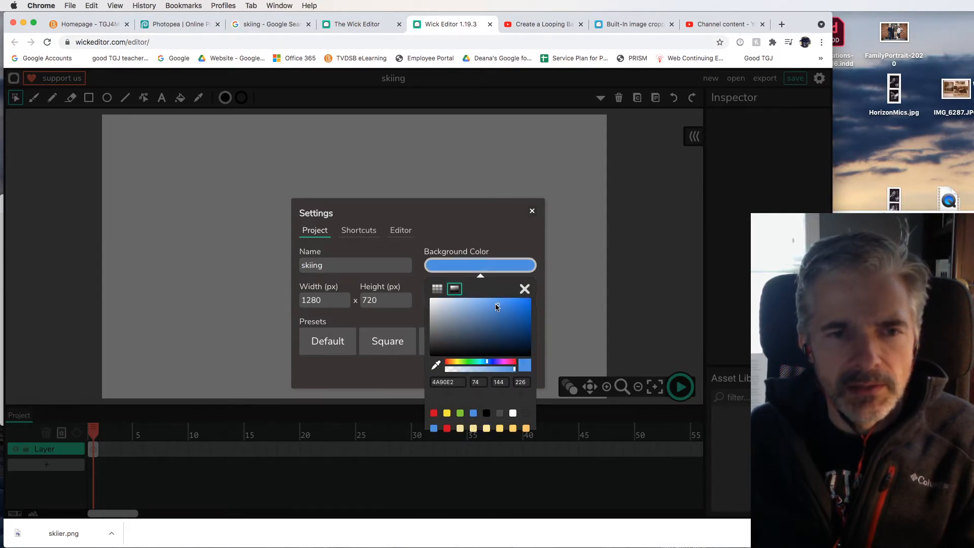
pyautogui.click(477, 299)
pyautogui.click(480, 301)
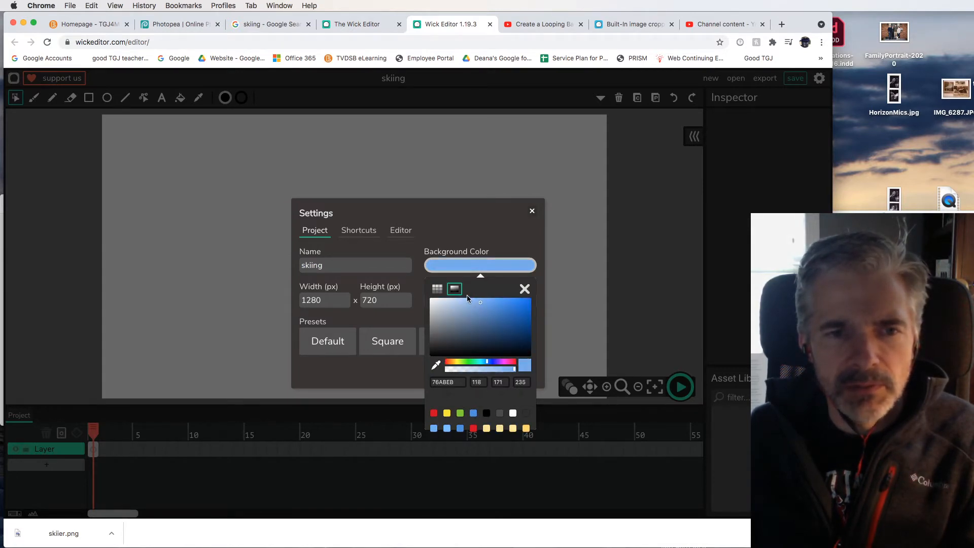
pyautogui.click(468, 296)
pyautogui.click(470, 297)
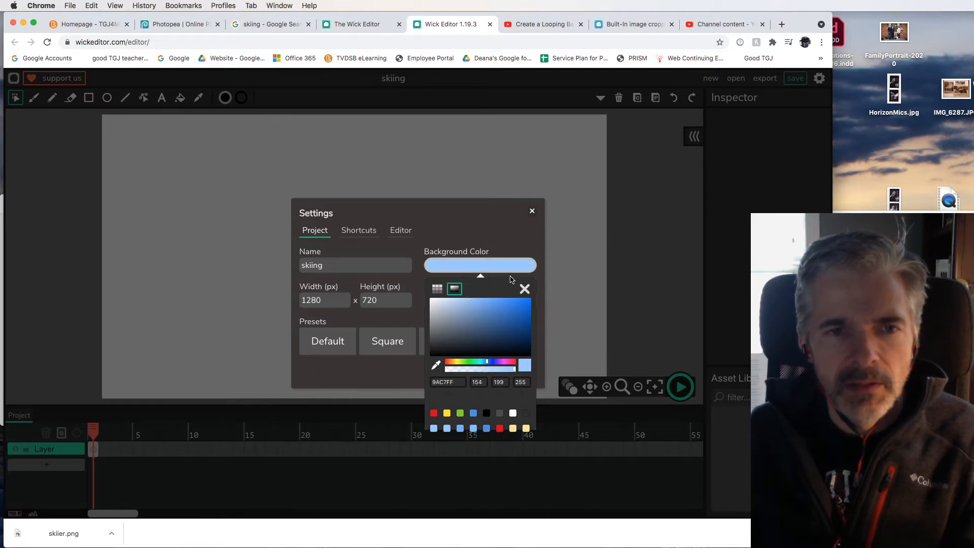
pyautogui.click(525, 289)
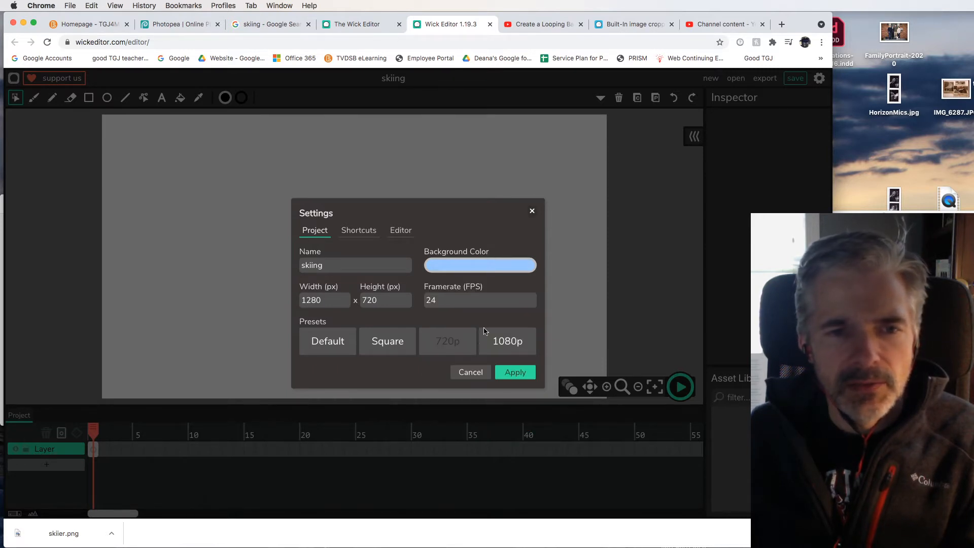
# Choose the 720p size preset and apply the project settings.
pyautogui.click(470, 343)
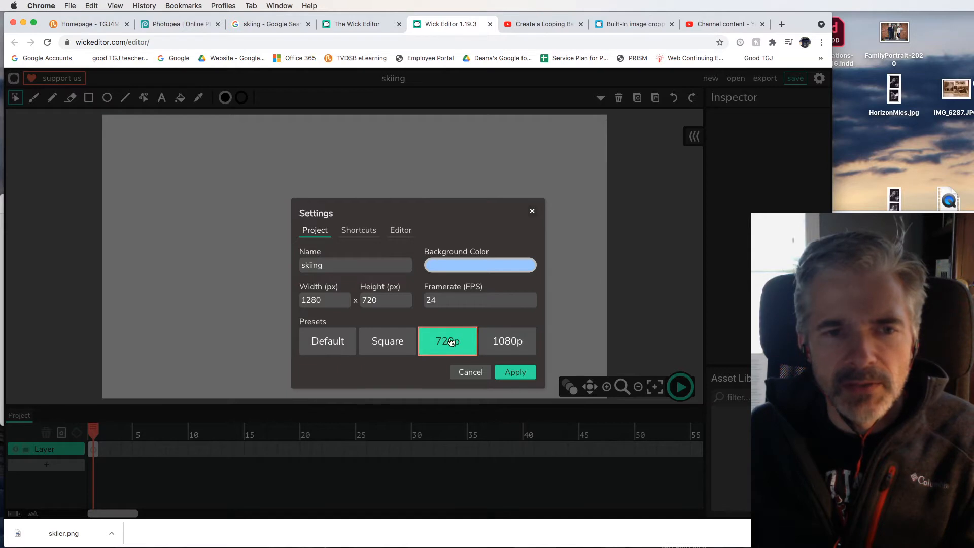
pyautogui.click(519, 375)
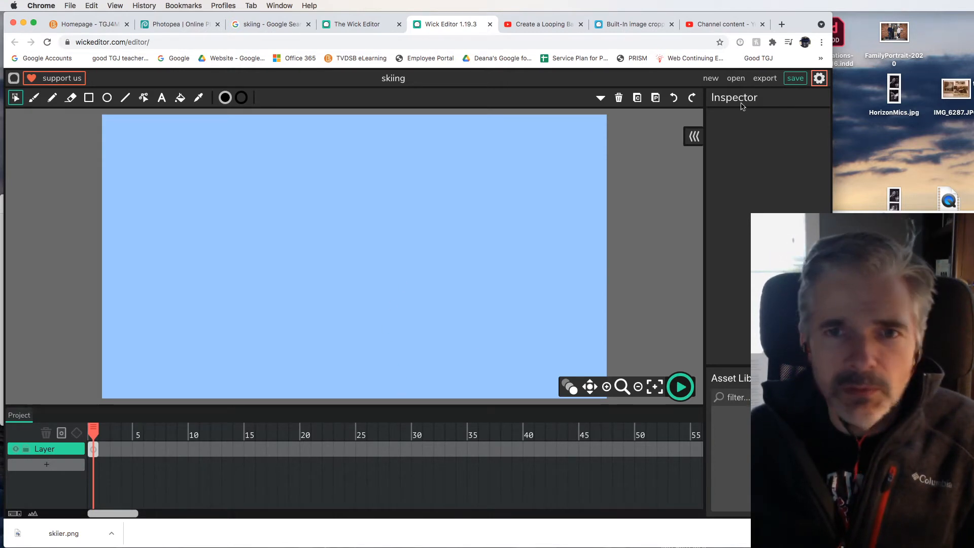
pyautogui.click(820, 78)
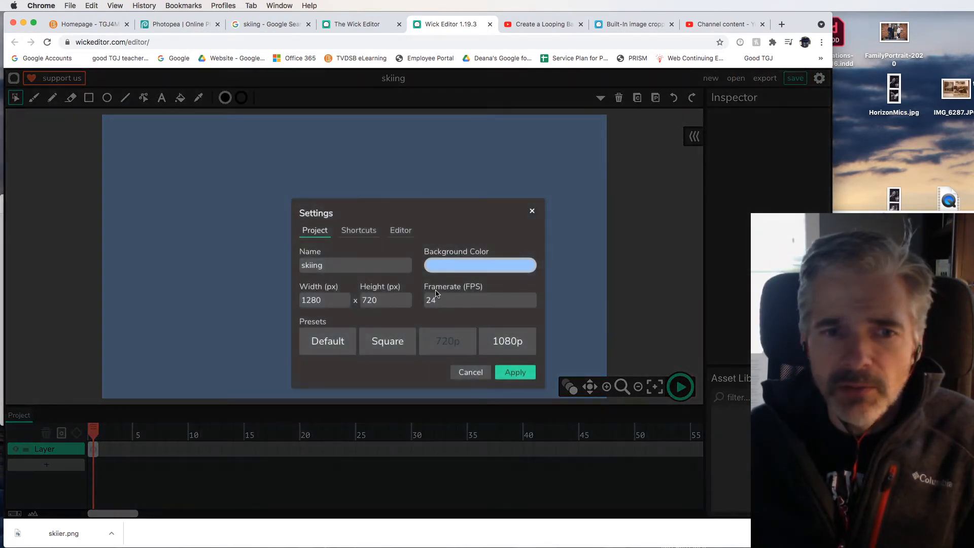
pyautogui.click(505, 372)
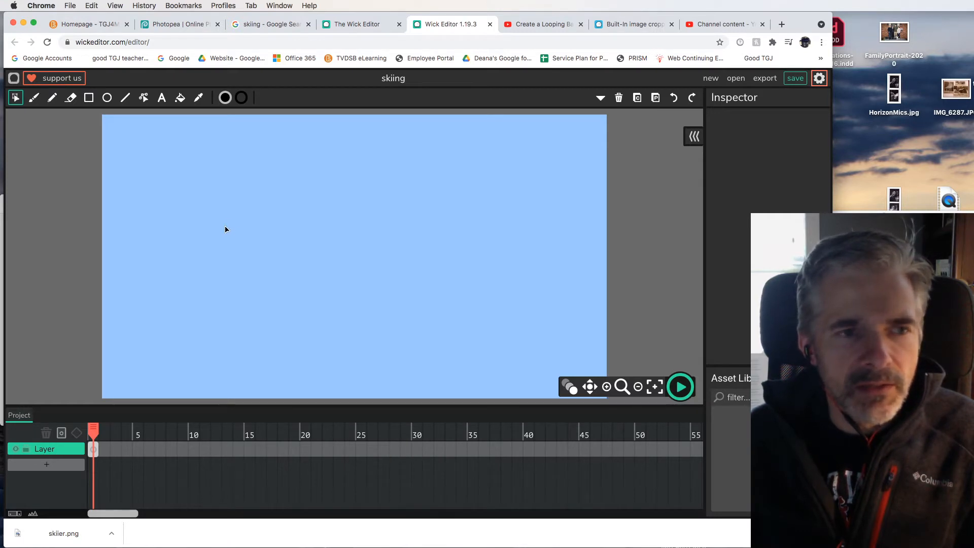
# Brush a closed black outline of a ski slope descending across the canvas from upper left to lower right.
pyautogui.click(34, 98)
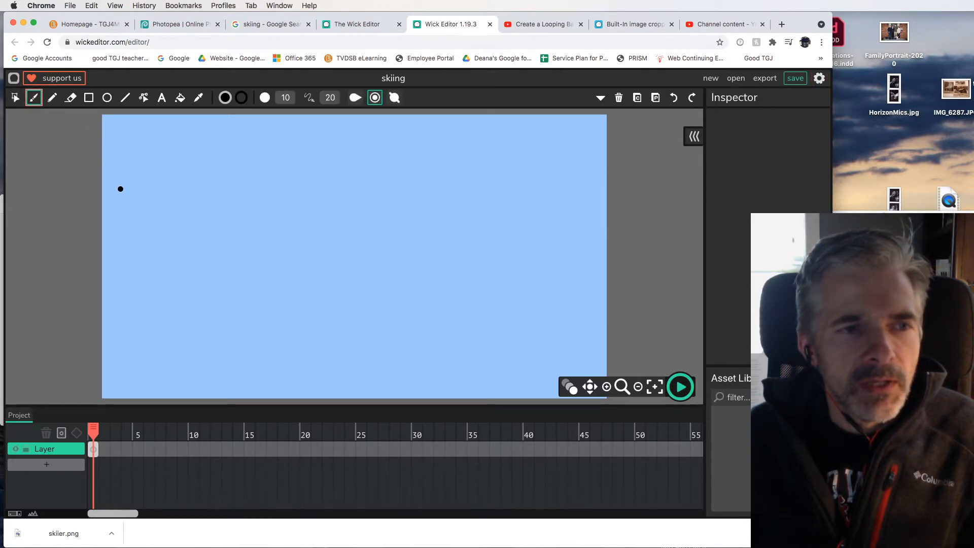
pyautogui.moveTo(120, 198)
pyautogui.mouseDown()
pyautogui.moveTo(159, 172)
pyautogui.moveTo(193, 125)
pyautogui.moveTo(222, 166)
pyautogui.moveTo(244, 270)
pyautogui.mouseUp()
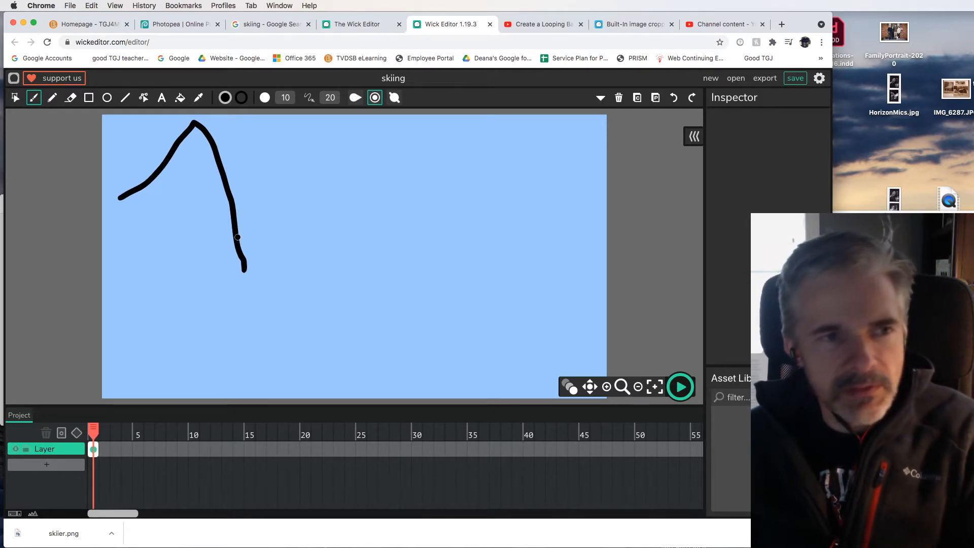
pyautogui.press('super+z')
pyautogui.moveTo(98, 146)
pyautogui.mouseDown()
pyautogui.moveTo(587, 400)
pyautogui.moveTo(515, 414)
pyautogui.moveTo(375, 416)
pyautogui.moveTo(77, 402)
pyautogui.moveTo(59, 163)
pyautogui.moveTo(68, 137)
pyautogui.moveTo(98, 146)
pyautogui.mouseUp()
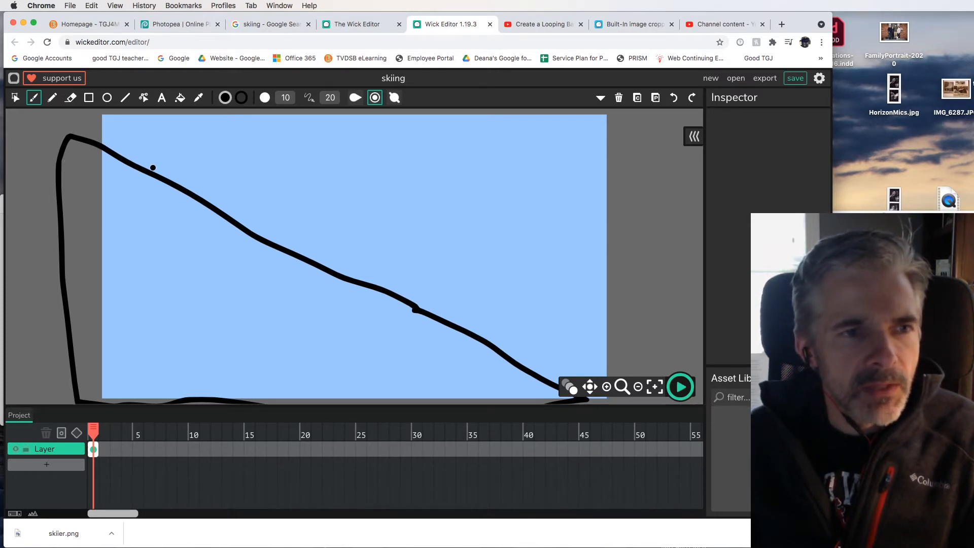
# Brush a pointed mountain peak behind the upper slope, with a zigzag snow line below its tip.
pyautogui.moveTo(144, 167); pyautogui.dragTo(238, 132)
pyautogui.moveTo(254, 120); pyautogui.dragTo(269, 161)
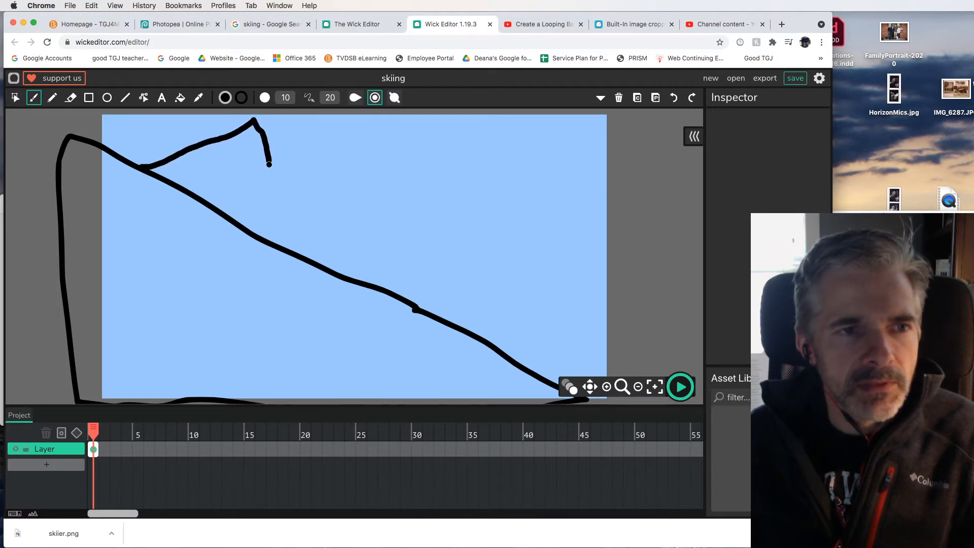
pyautogui.moveTo(280, 206); pyautogui.dragTo(286, 240)
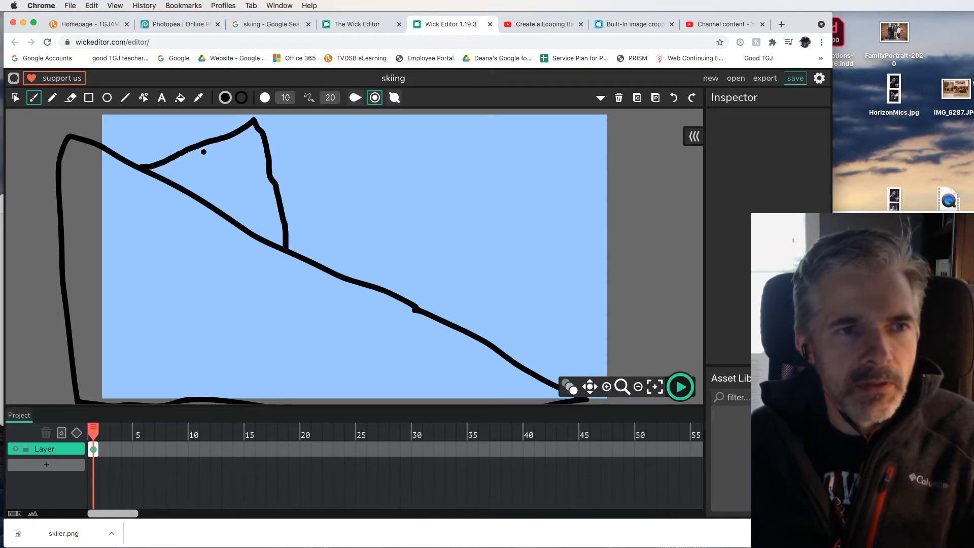
pyautogui.moveTo(200, 143)
pyautogui.mouseDown()
pyautogui.moveTo(233, 156)
pyautogui.moveTo(259, 182)
pyautogui.mouseUp()
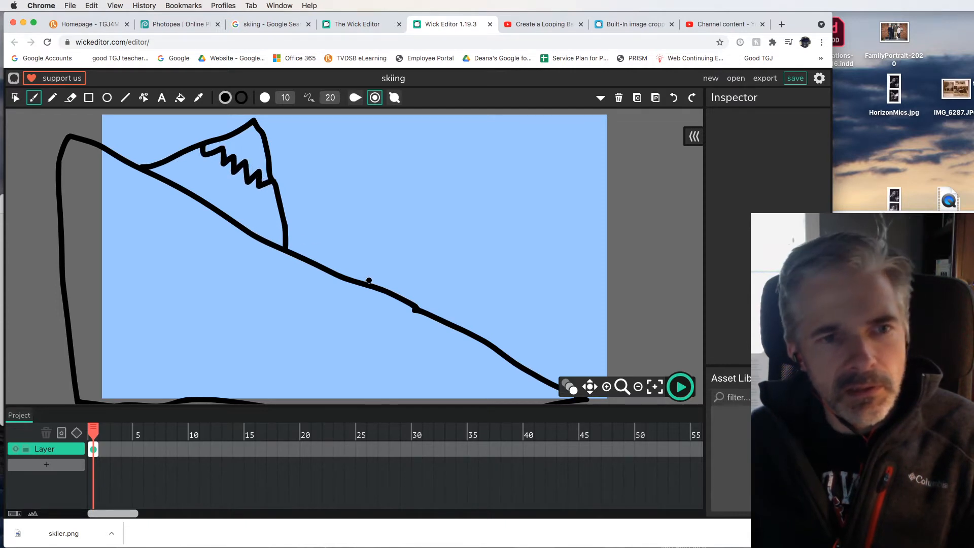
# Brush two more mountains behind the slope, one at its lower end and one between the peaks, each with a zigzag snow line.
pyautogui.moveTo(380, 287)
pyautogui.mouseDown()
pyautogui.moveTo(439, 266)
pyautogui.moveTo(464, 236)
pyautogui.moveTo(548, 182)
pyautogui.moveTo(560, 254)
pyautogui.moveTo(555, 341)
pyautogui.mouseUp()
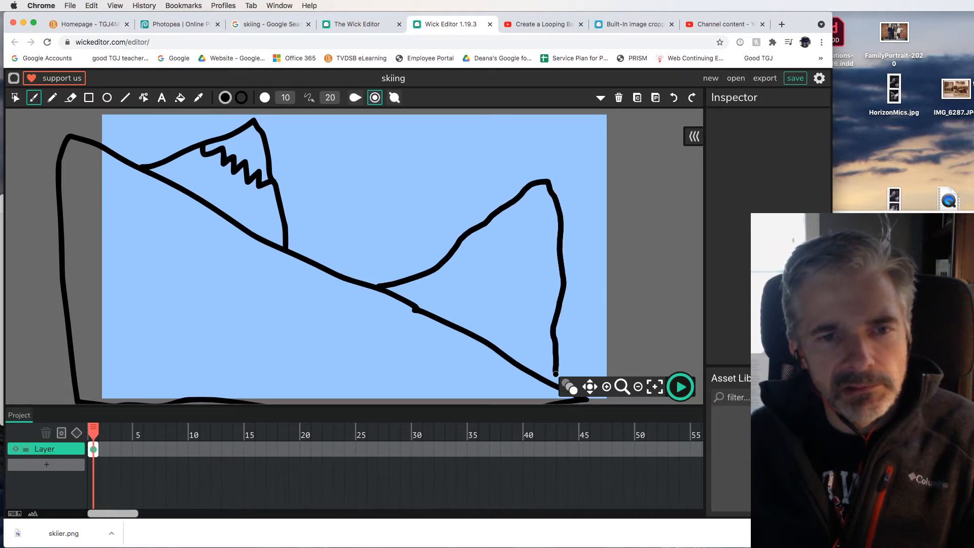
pyautogui.moveTo(482, 231)
pyautogui.mouseDown()
pyautogui.moveTo(482, 257)
pyautogui.moveTo(502, 250)
pyautogui.moveTo(547, 283)
pyautogui.mouseUp()
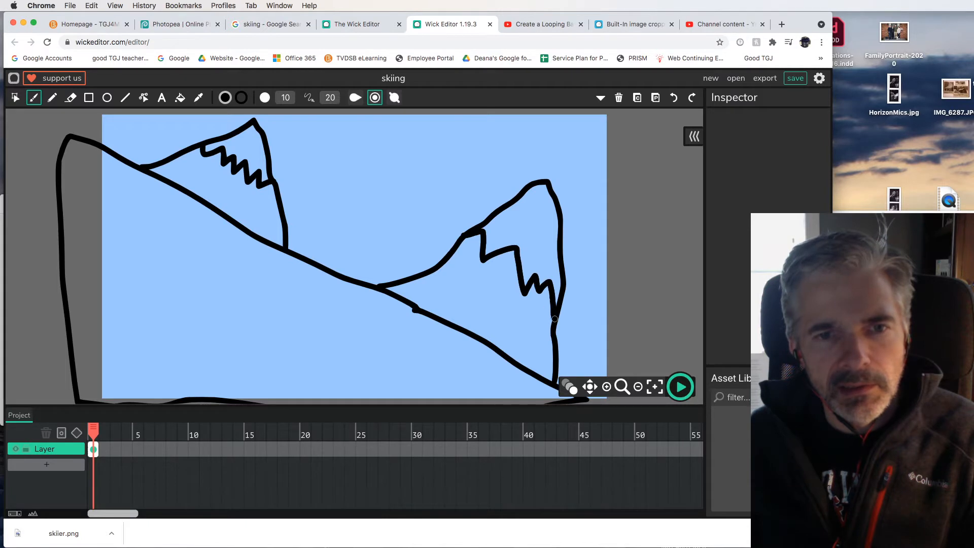
pyautogui.moveTo(283, 159)
pyautogui.mouseDown()
pyautogui.moveTo(399, 133)
pyautogui.moveTo(443, 152)
pyautogui.moveTo(495, 209)
pyautogui.mouseUp()
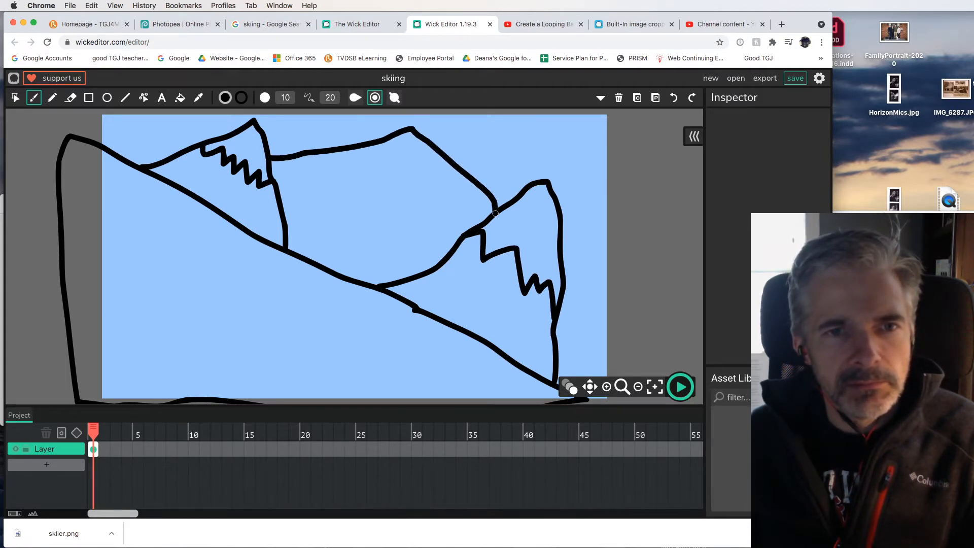
pyautogui.moveTo(297, 155)
pyautogui.mouseDown()
pyautogui.moveTo(305, 189)
pyautogui.moveTo(372, 174)
pyautogui.moveTo(375, 198)
pyautogui.moveTo(416, 190)
pyautogui.moveTo(481, 206)
pyautogui.mouseUp()
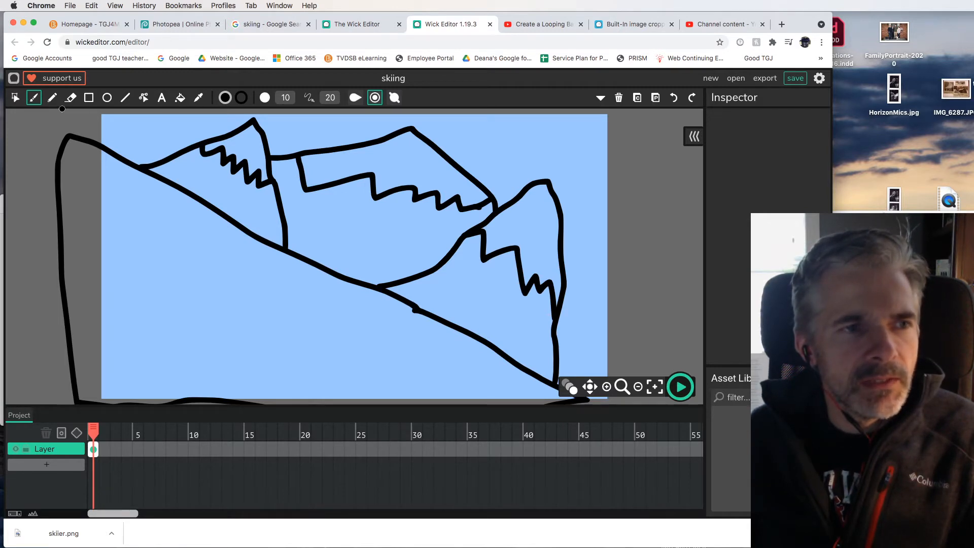
# Fill the three mountain snow caps and the ski slope with white.
pyautogui.click(180, 97)
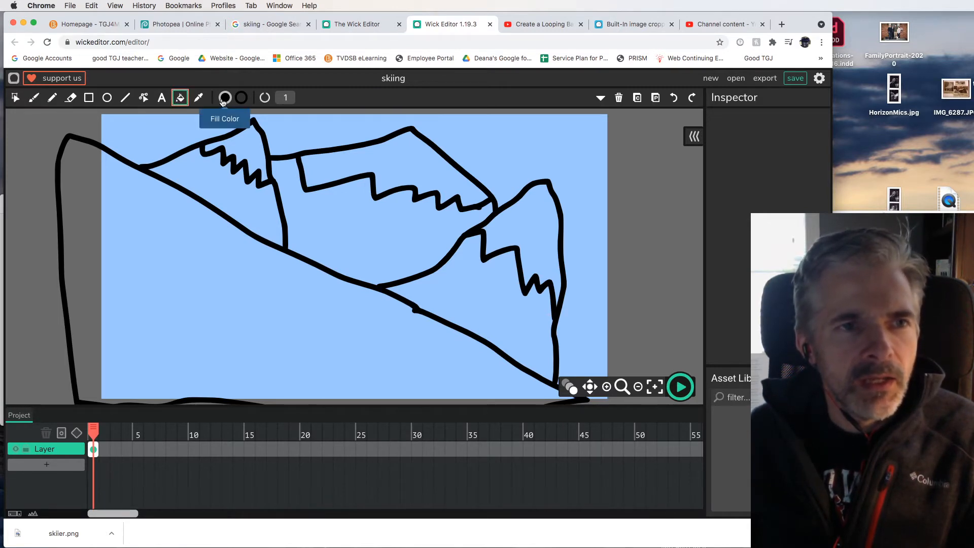
pyautogui.click(225, 98)
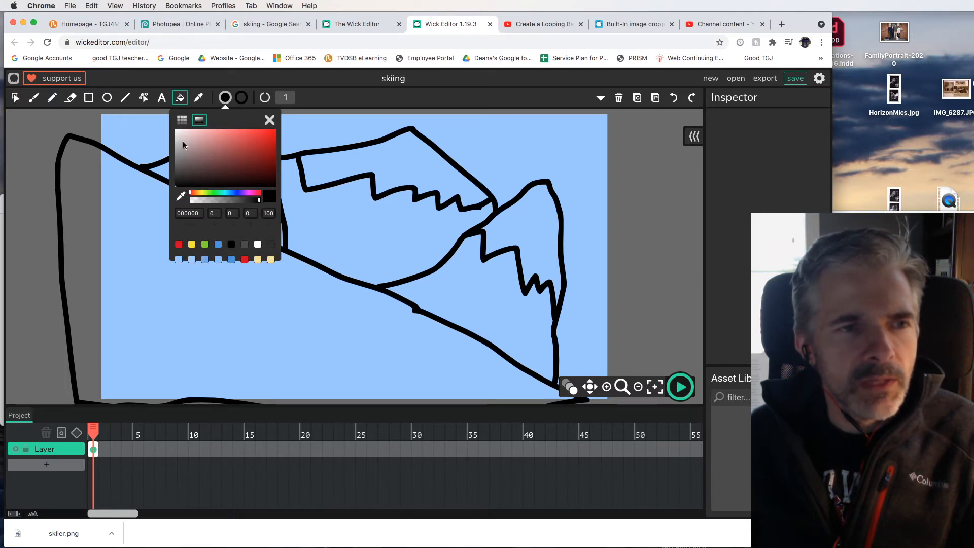
pyautogui.click(175, 130)
pyautogui.click(167, 120)
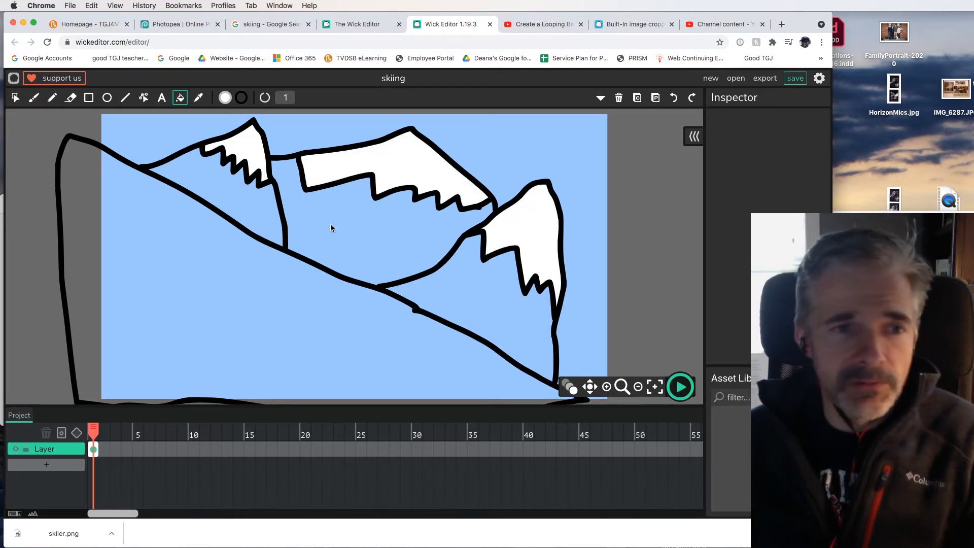
pyautogui.click(266, 303)
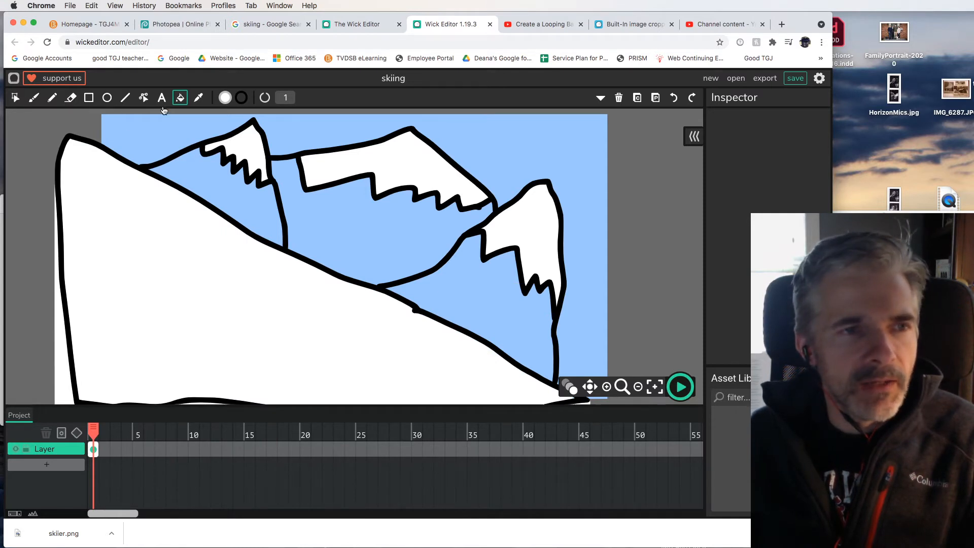
# Fill the mountain areas below the snow lines with gray A6A4A4.
pyautogui.click(226, 98)
pyautogui.click(175, 148)
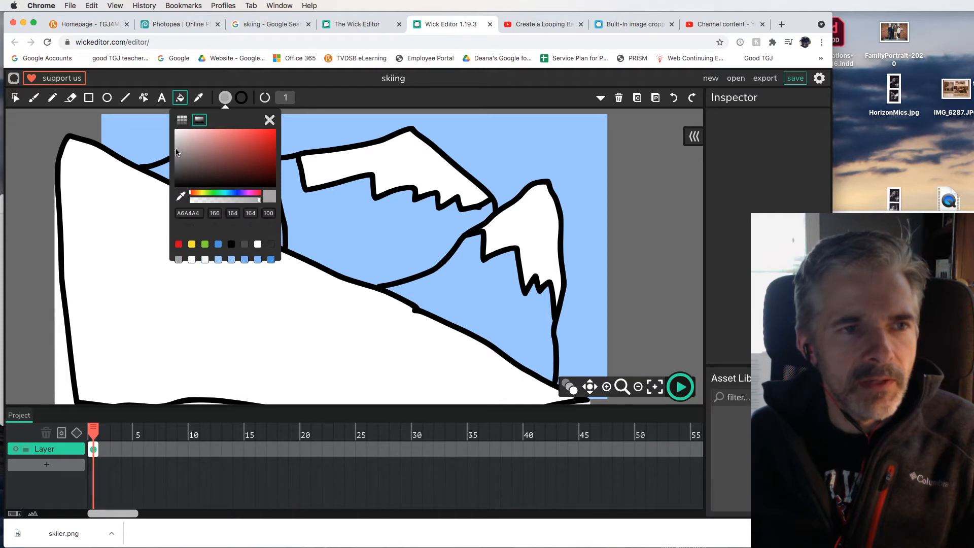
pyautogui.click(269, 120)
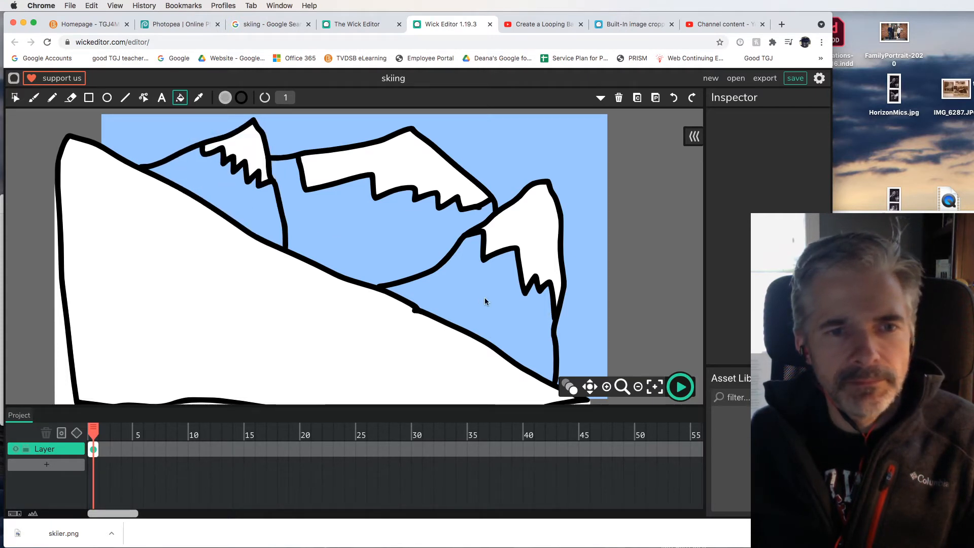
pyautogui.click(395, 236)
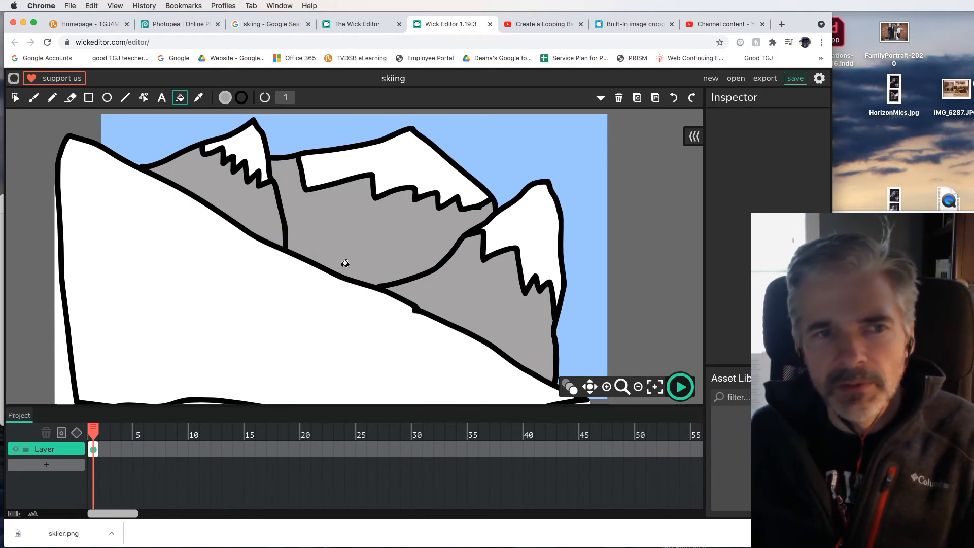
# Extend the background drawing's frame to a length of 48 and add a new layer above it.
pyautogui.click(639, 386)
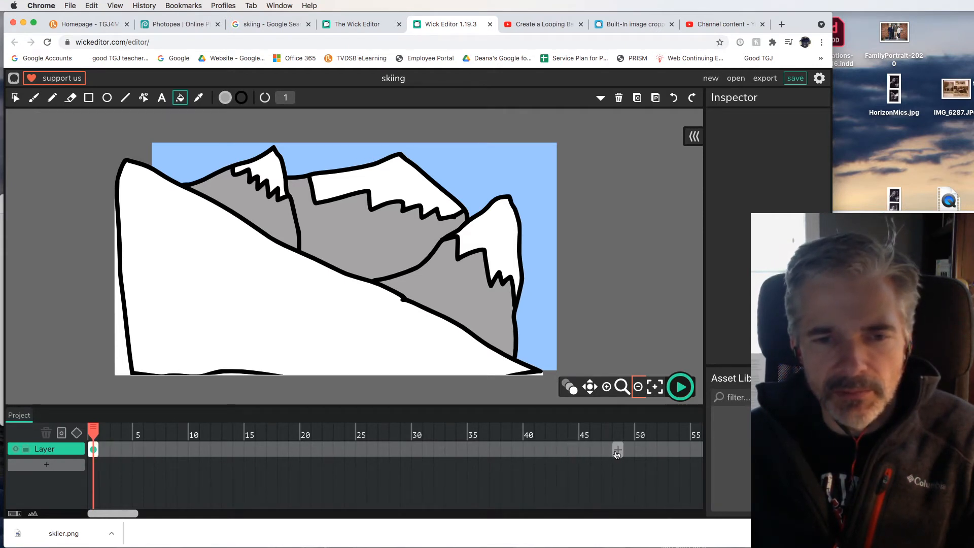
pyautogui.moveTo(97, 447); pyautogui.dragTo(620, 472)
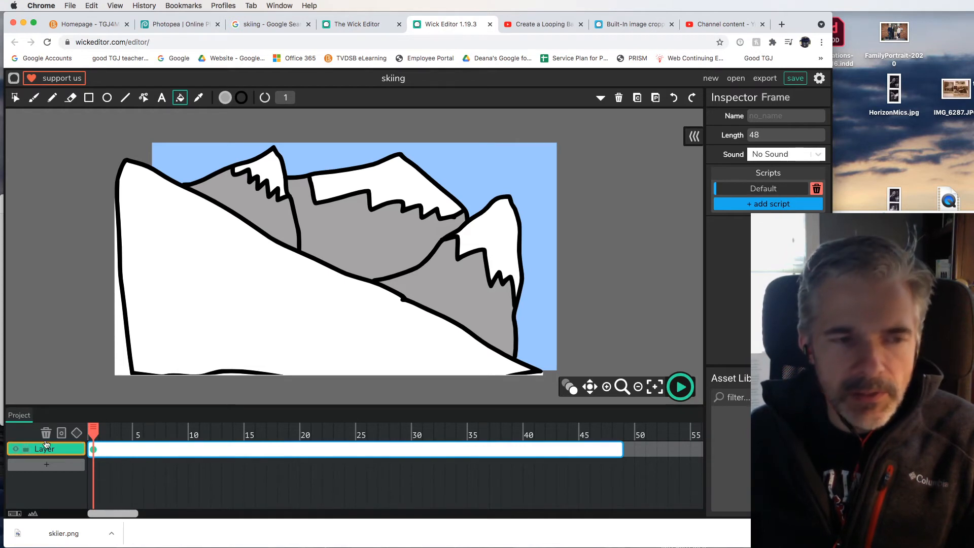
pyautogui.click(45, 465)
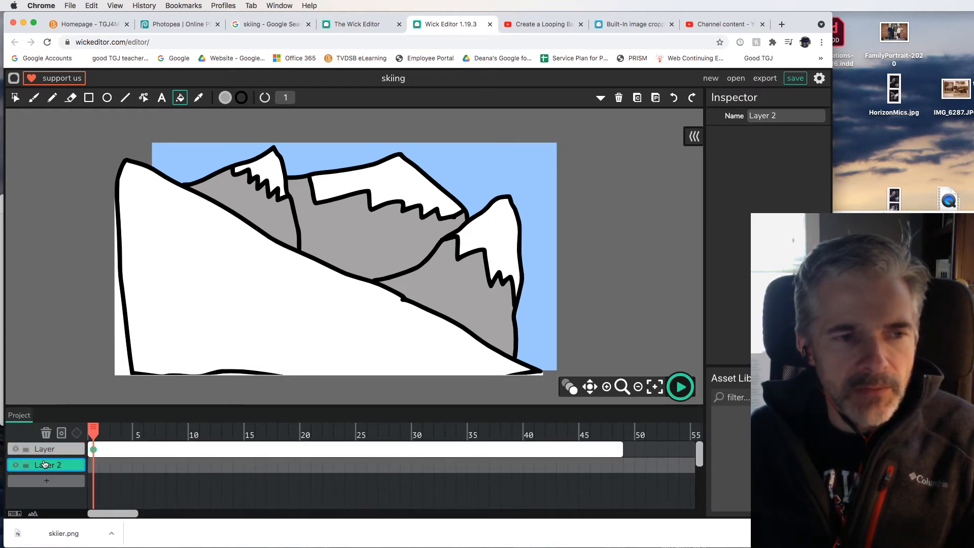
pyautogui.moveTo(44, 450); pyautogui.dragTo(45, 448)
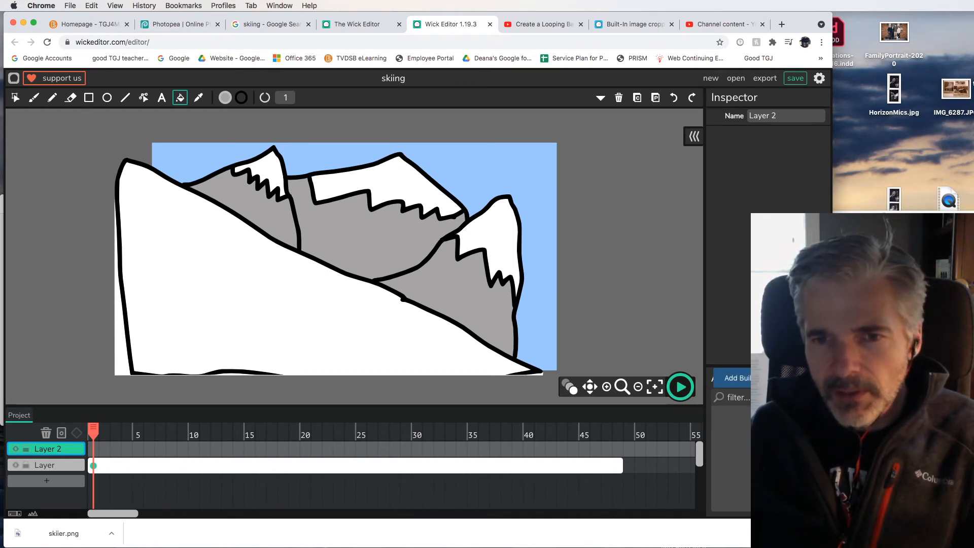
# Examine the clips and sounds offered in the builtin asset library.
pyautogui.click(736, 378)
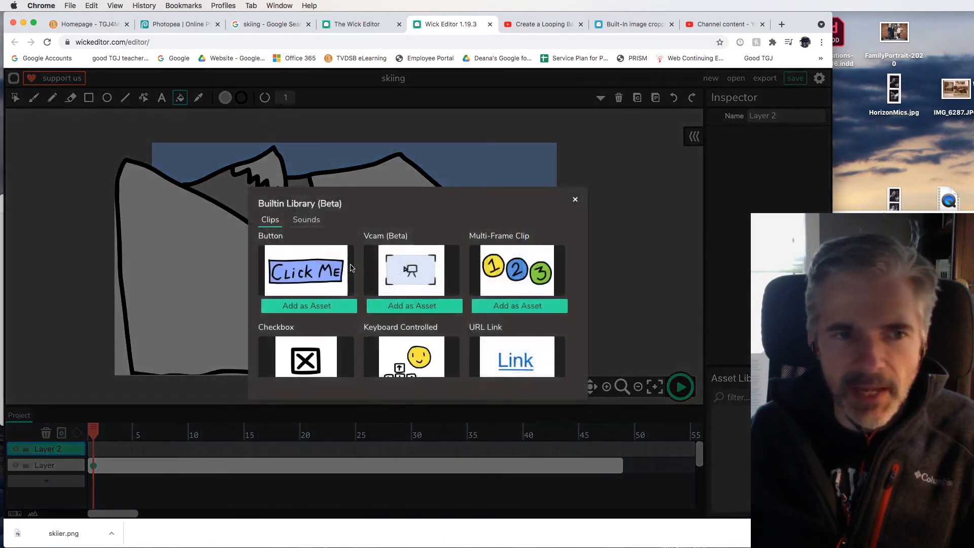
pyautogui.scroll(-3, 417, 276)
pyautogui.scroll(-3, 418, 277)
pyautogui.scroll(3, 418, 277)
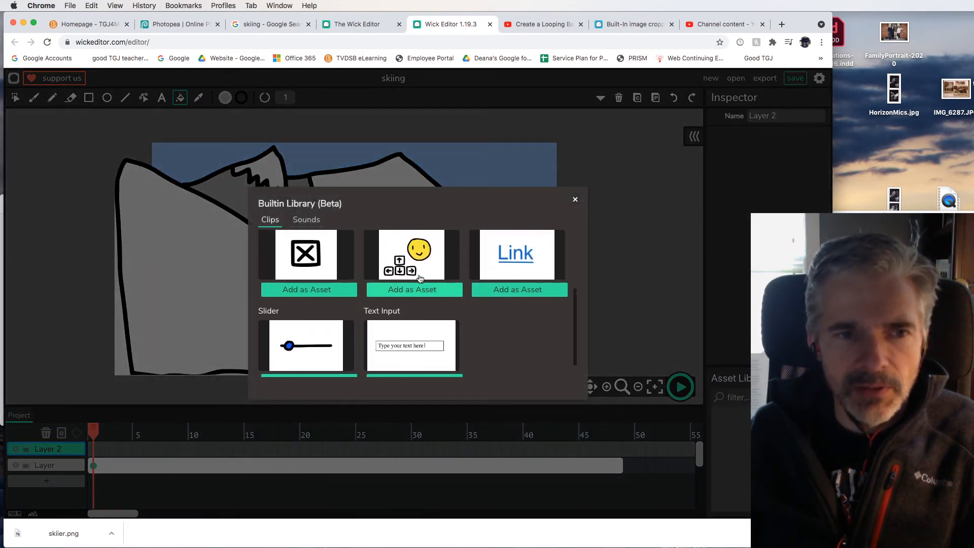
pyautogui.scroll(-3, 418, 277)
pyautogui.scroll(3, 418, 278)
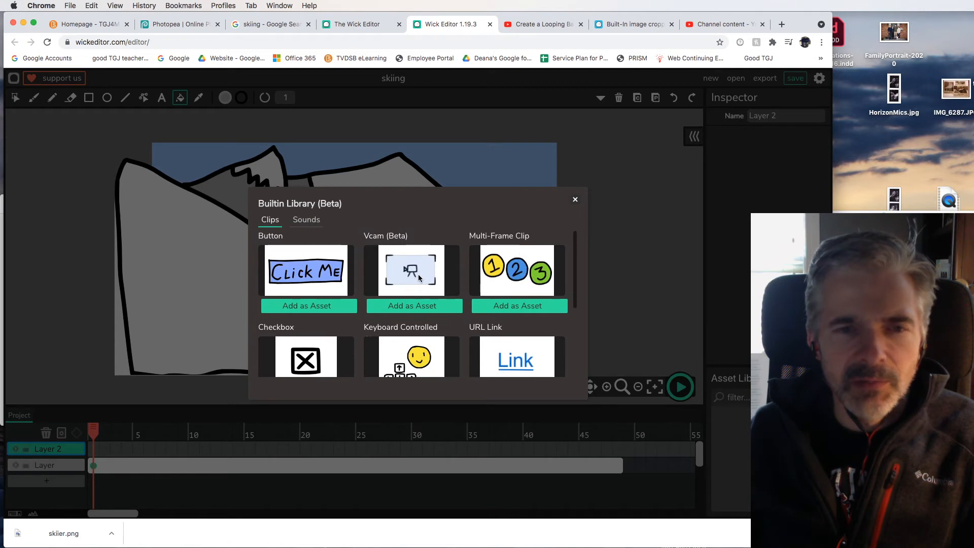
pyautogui.scroll(-3, 422, 277)
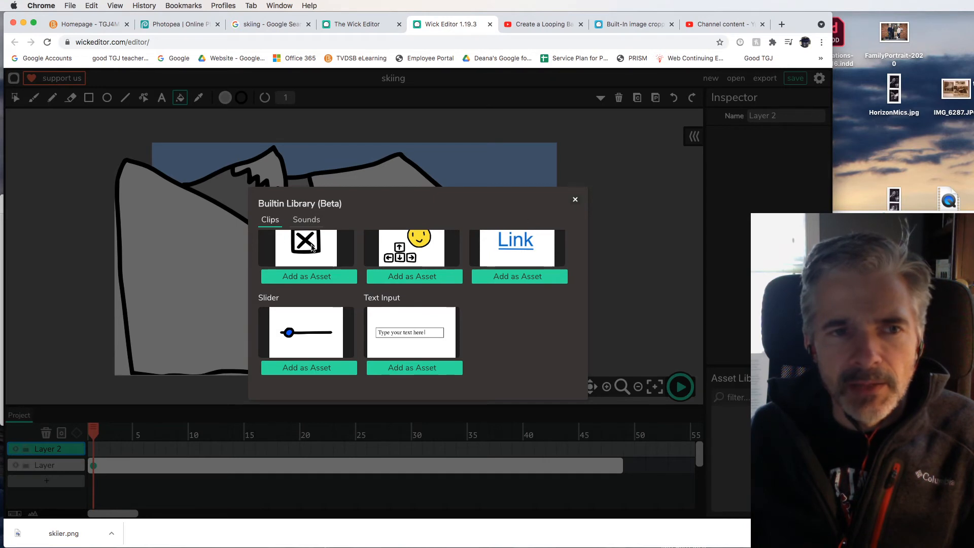
pyautogui.click(311, 222)
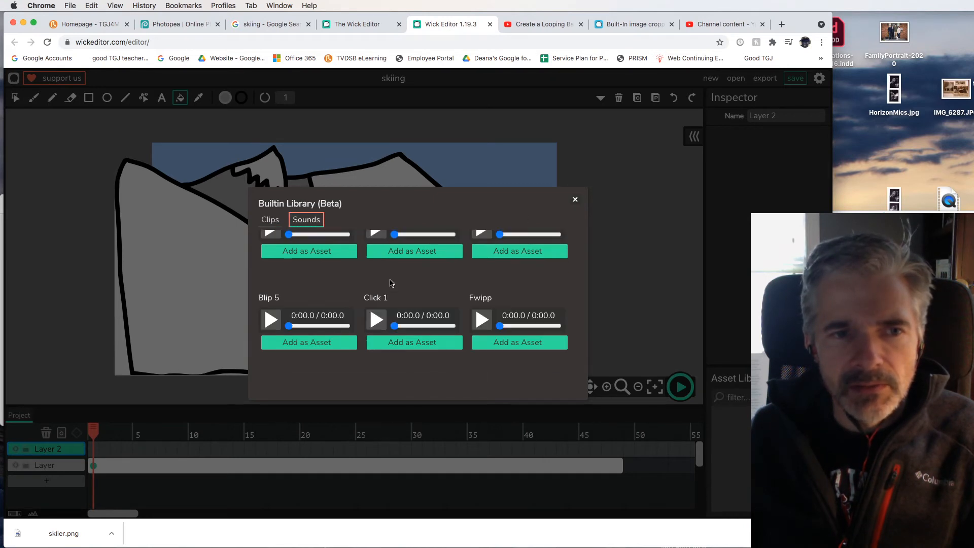
pyautogui.scroll(5, 391, 282)
pyautogui.scroll(-4, 393, 284)
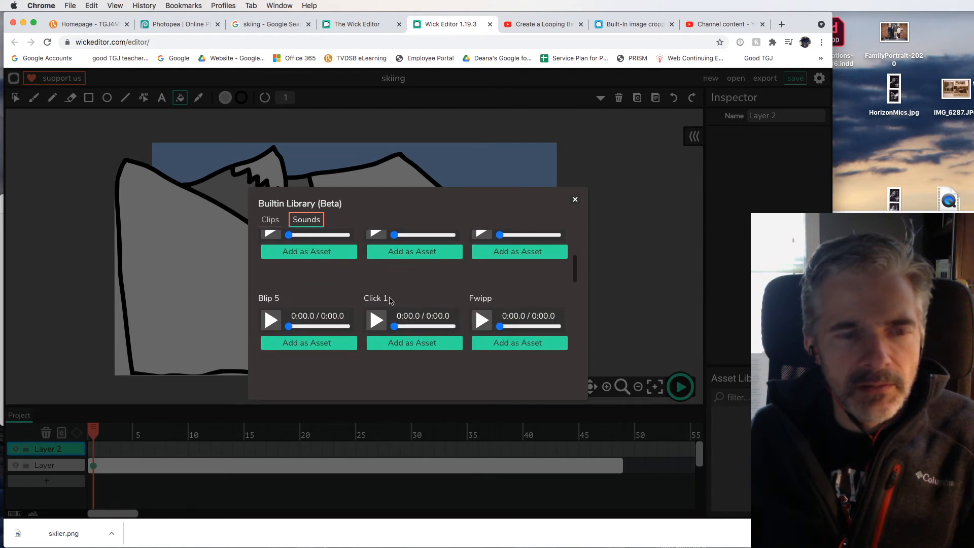
pyautogui.click(575, 200)
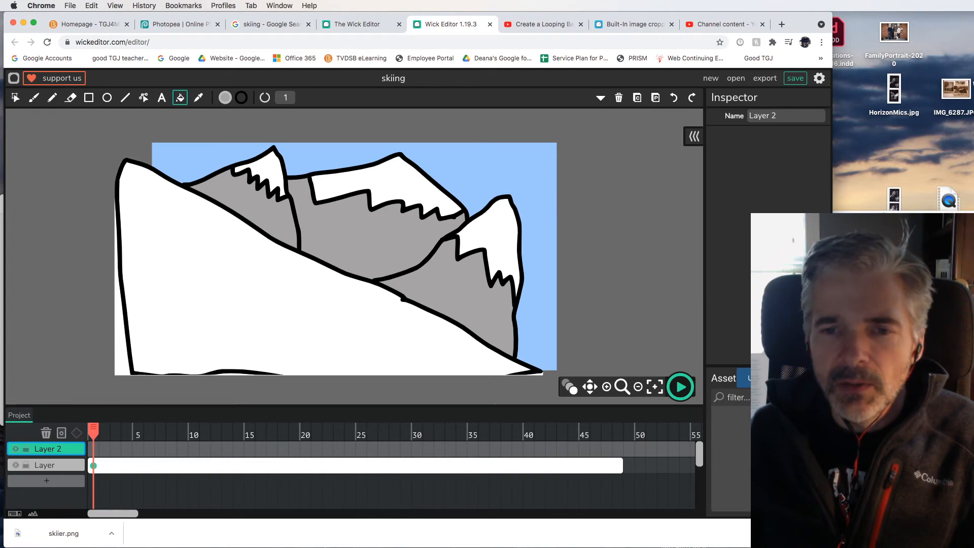
# Import skiier.png from the Downloads folder into the asset library.
pyautogui.click(704, 383)
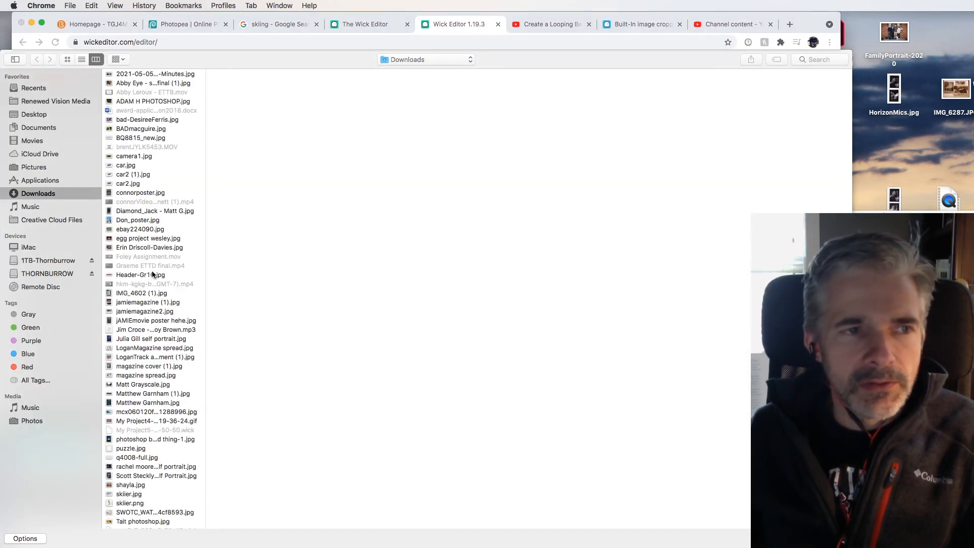
pyautogui.write('sk')
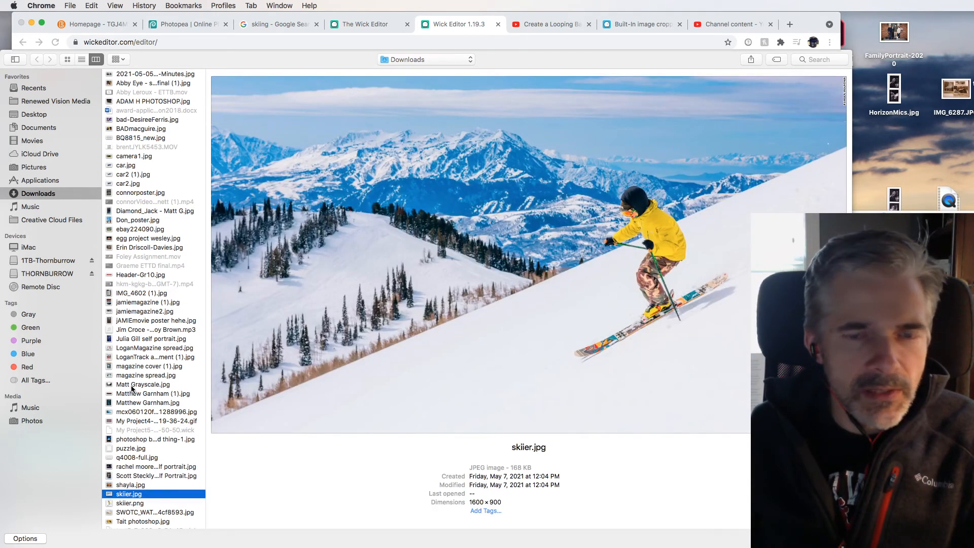
pyautogui.click(123, 504)
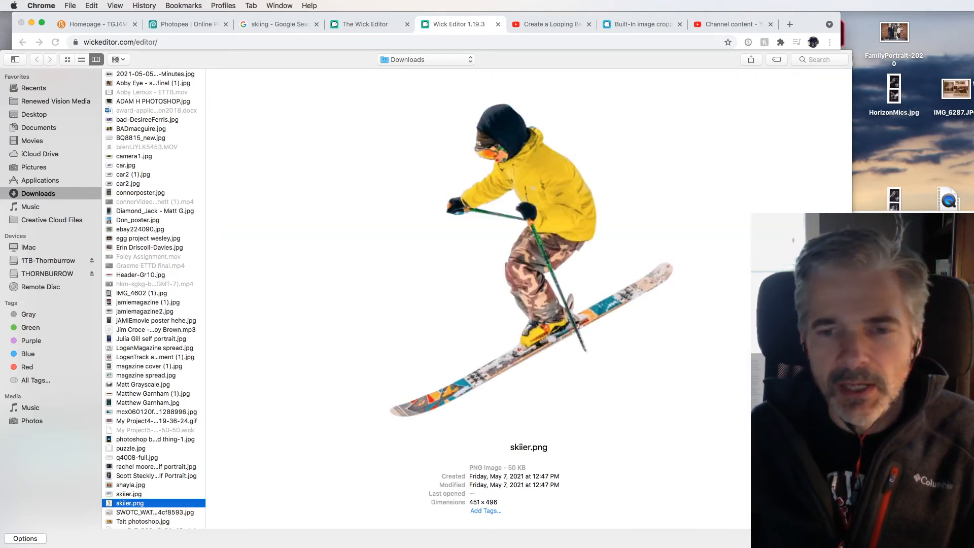
pyautogui.press('Return')
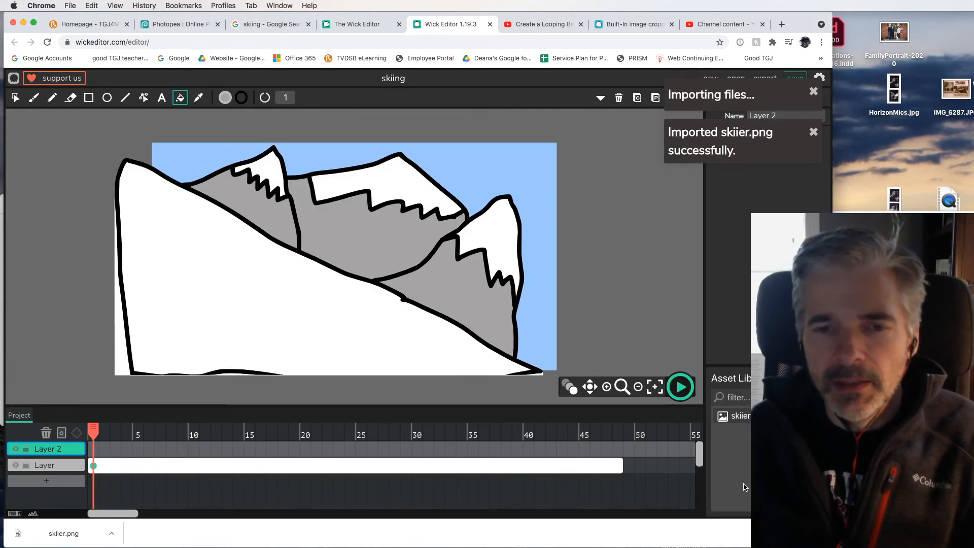
# Place the skier image in a new frame 1 on Layer 2 and flip it horizontally to face downhill.
pyautogui.click(93, 452)
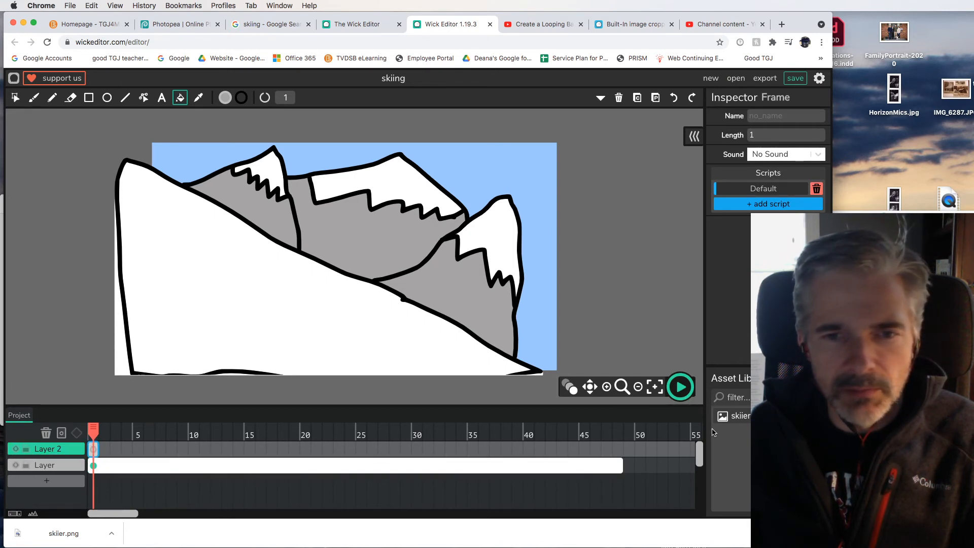
pyautogui.moveTo(736, 416); pyautogui.dragTo(250, 269)
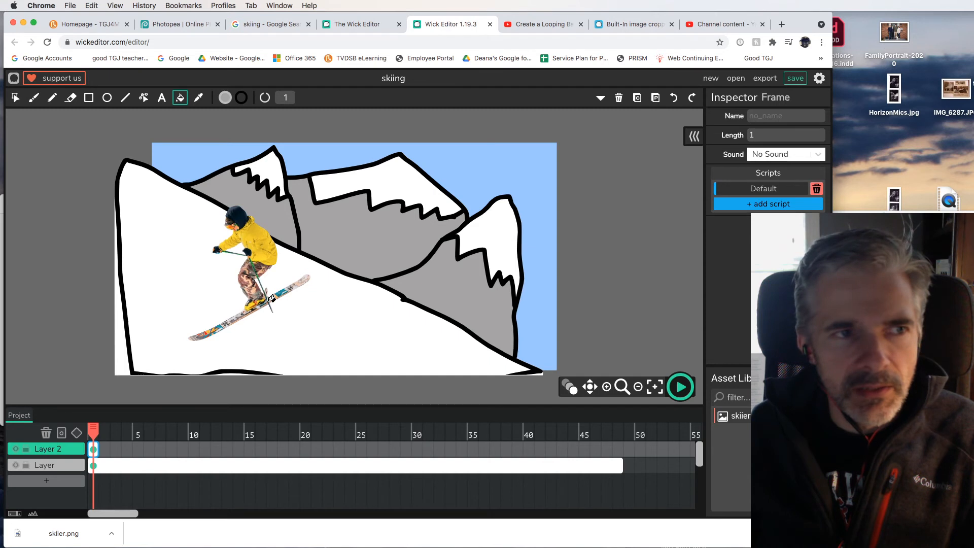
pyautogui.click(15, 98)
pyautogui.moveTo(253, 269); pyautogui.dragTo(232, 260)
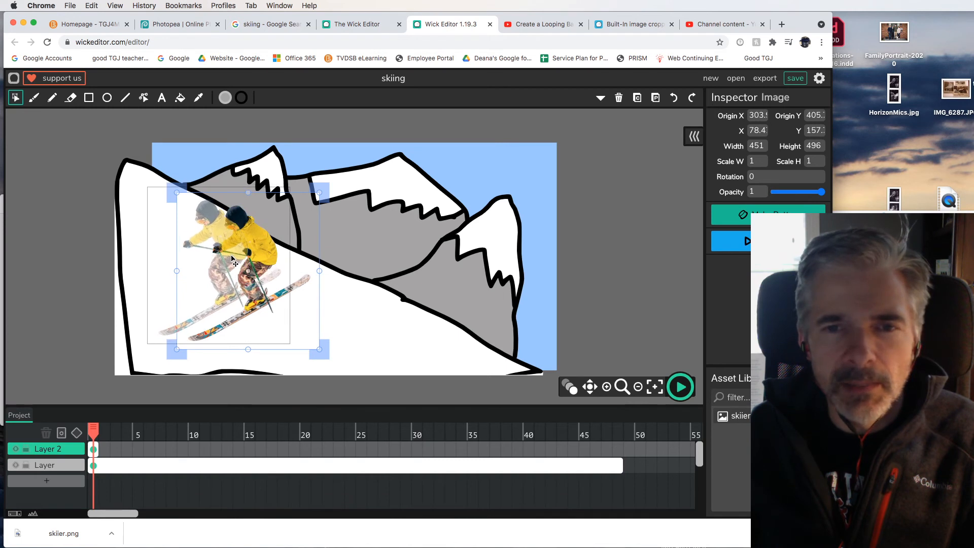
pyautogui.moveTo(290, 265); pyautogui.dragTo(147, 252)
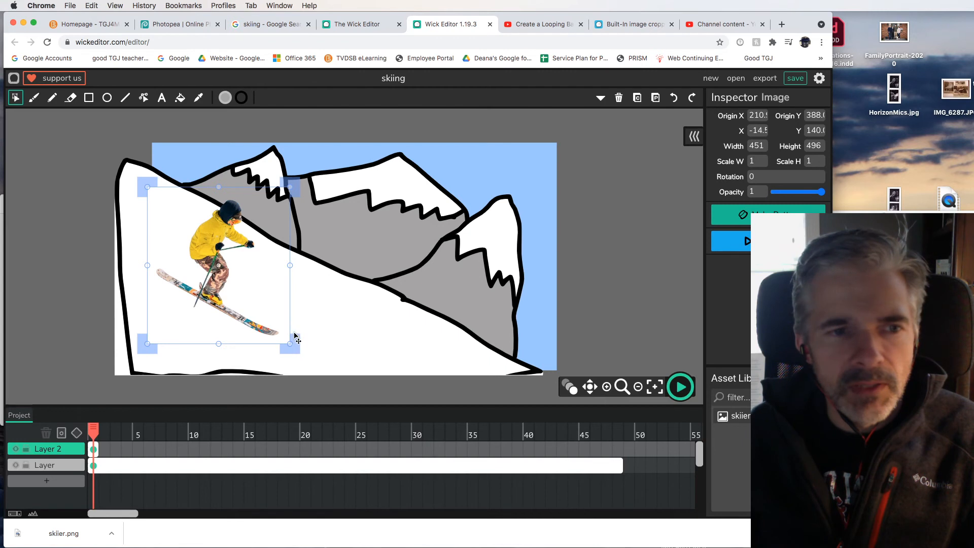
# Scale the skier down to about 204 by 222 and move it to the top of the slope, just off the canvas.
pyautogui.moveTo(289, 343); pyautogui.dragTo(349, 321)
pyautogui.moveTo(342, 324); pyautogui.dragTo(293, 293)
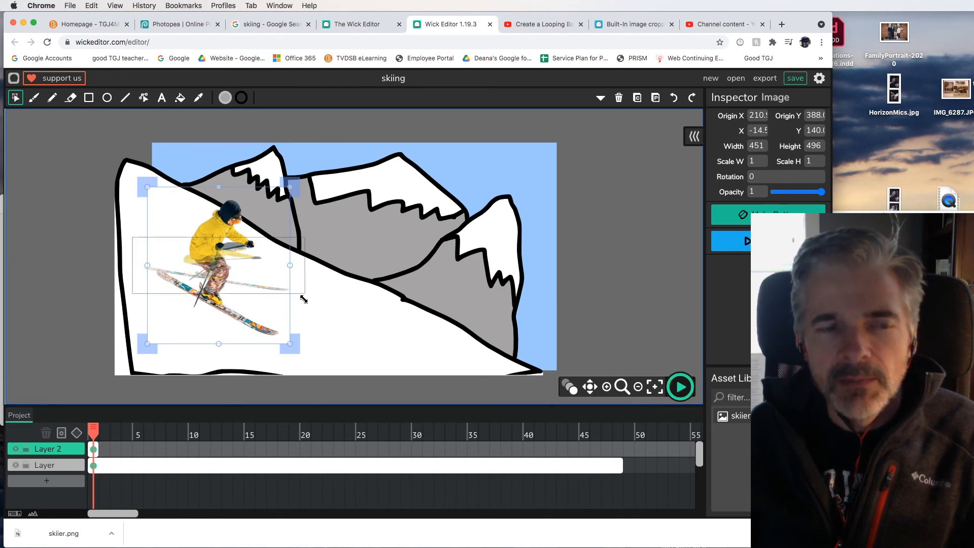
pyautogui.moveTo(308, 302); pyautogui.dragTo(291, 343)
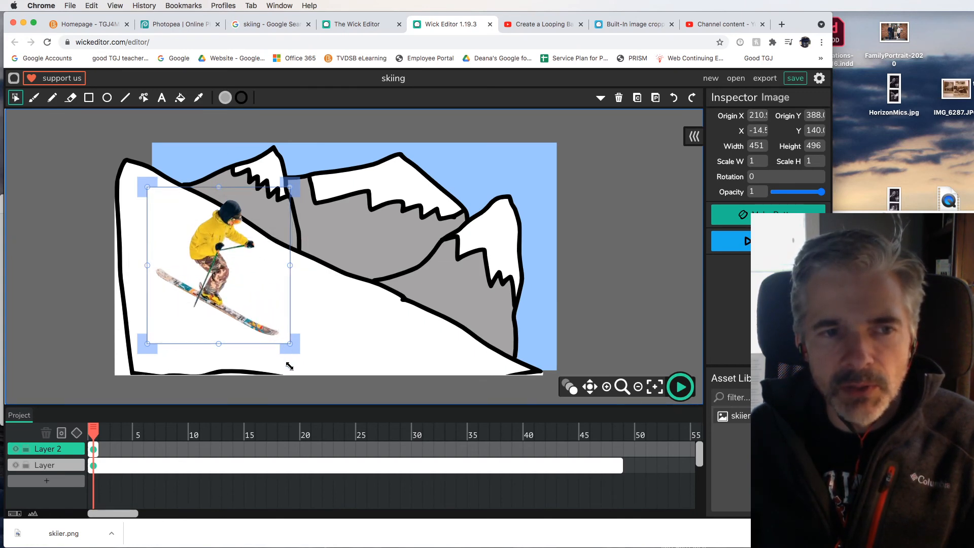
pyautogui.moveTo(289, 366); pyautogui.dragTo(250, 314)
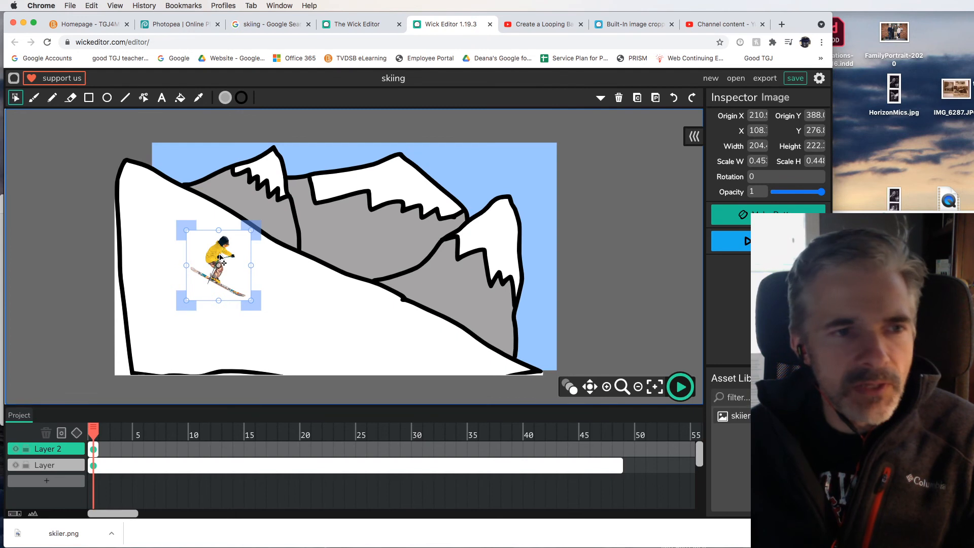
pyautogui.moveTo(222, 262); pyautogui.dragTo(123, 179)
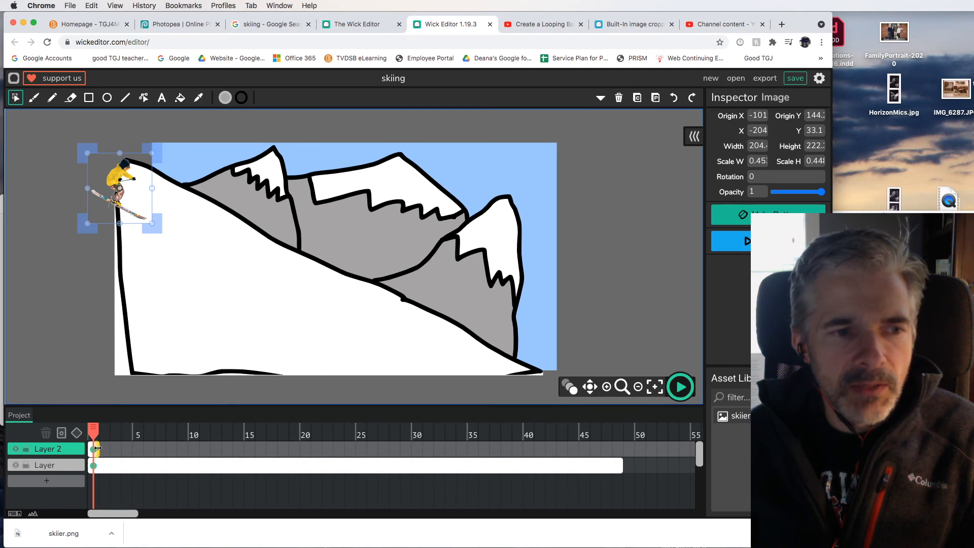
# Extend the skier's frame on Layer 2 to a length of 48 and add a motion tween at frame 1.
pyautogui.moveTo(112, 448); pyautogui.dragTo(615, 449)
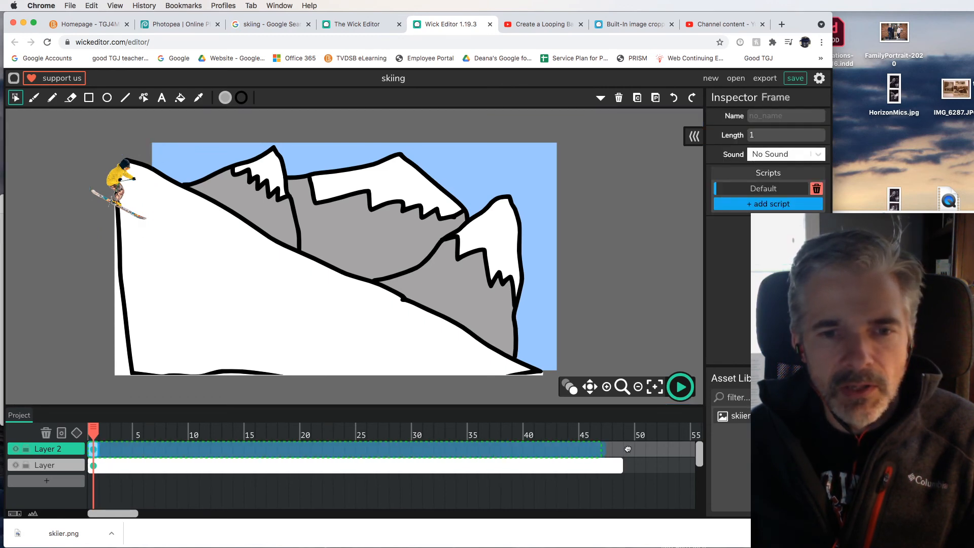
pyautogui.moveTo(643, 453); pyautogui.dragTo(643, 456)
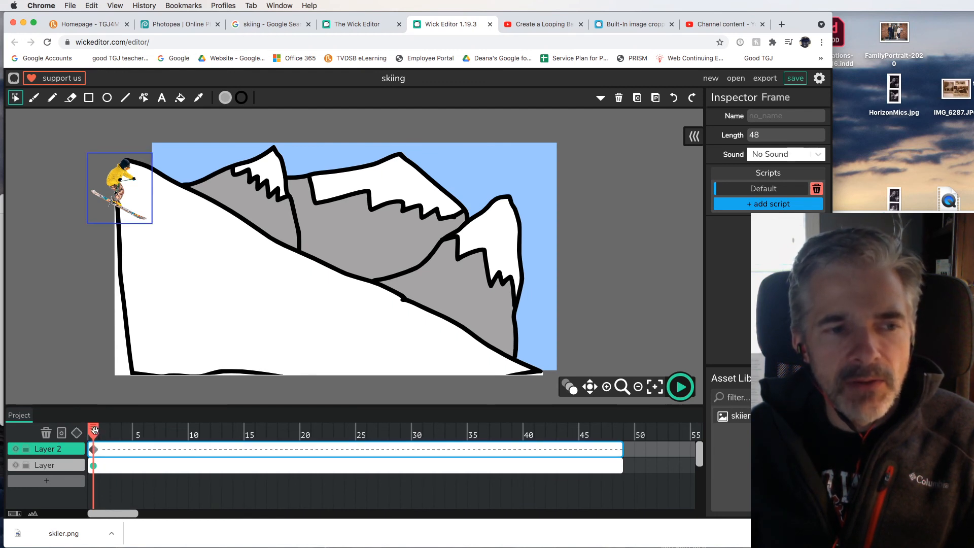
# At frame 48, move the skier off the canvas past the foot of the slope and preview the animation.
pyautogui.moveTo(95, 430); pyautogui.dragTo(574, 431)
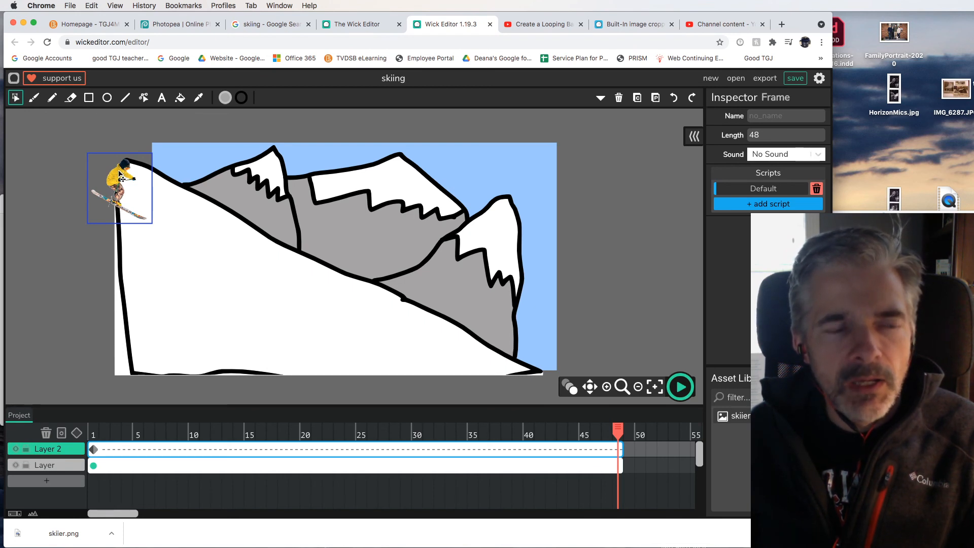
pyautogui.moveTo(122, 177); pyautogui.dragTo(570, 380)
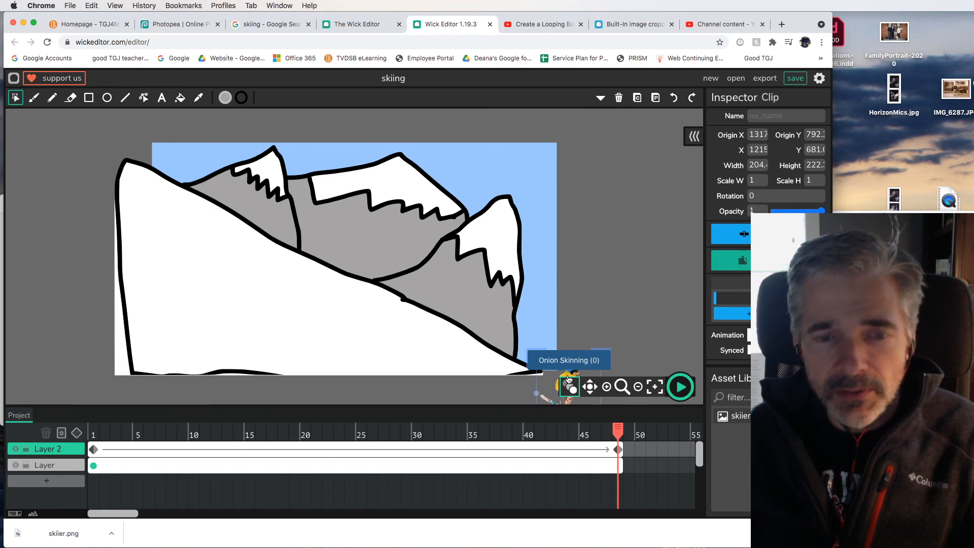
pyautogui.click(681, 388)
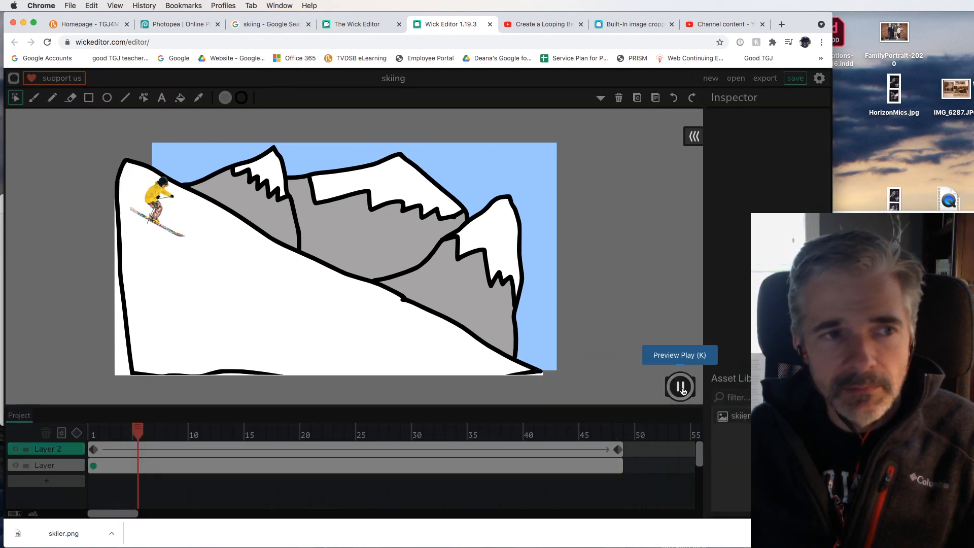